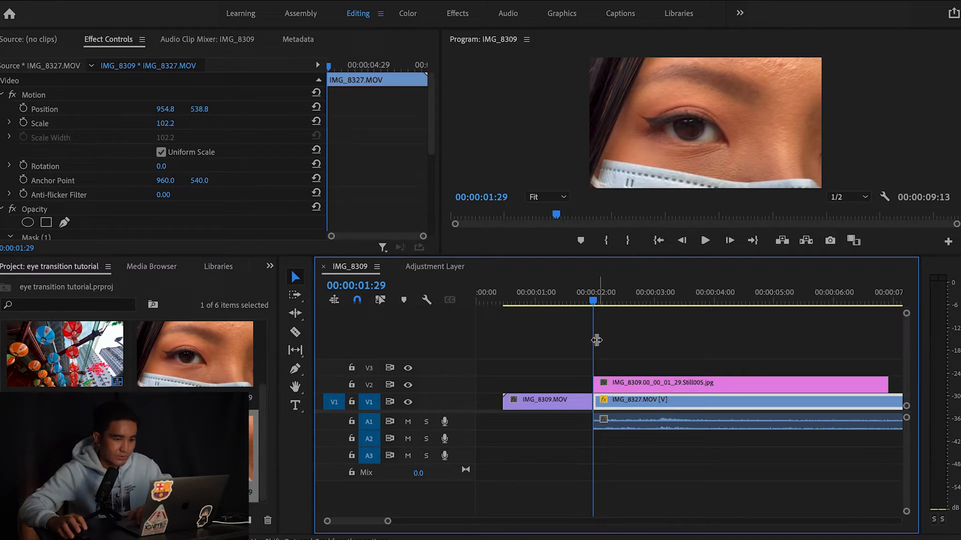
Step back to the lantern footage and select IMG_8309.MOV on V1
key("Left")
key("Left")
key("Left")
key("Left")
key("Left")
key("Left")
key("Left")
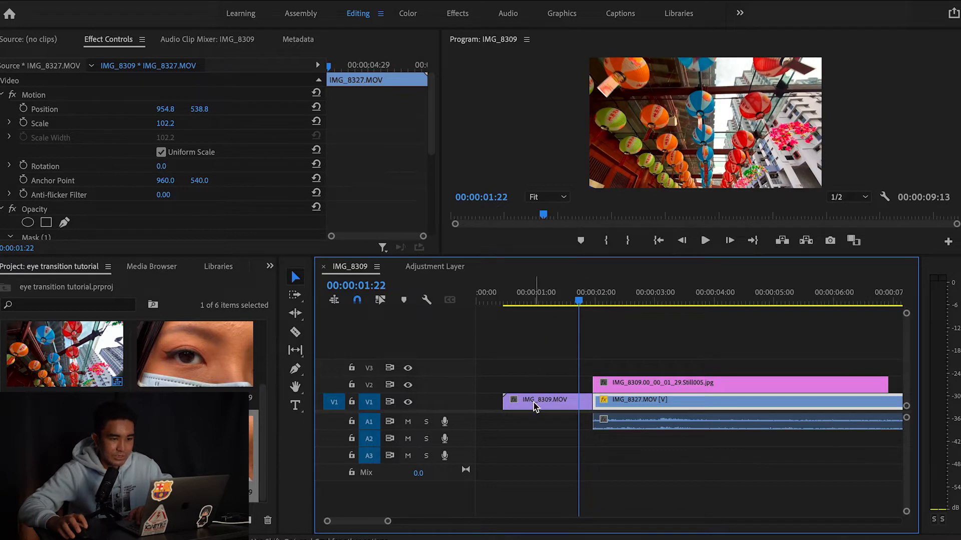
left_click(564, 401)
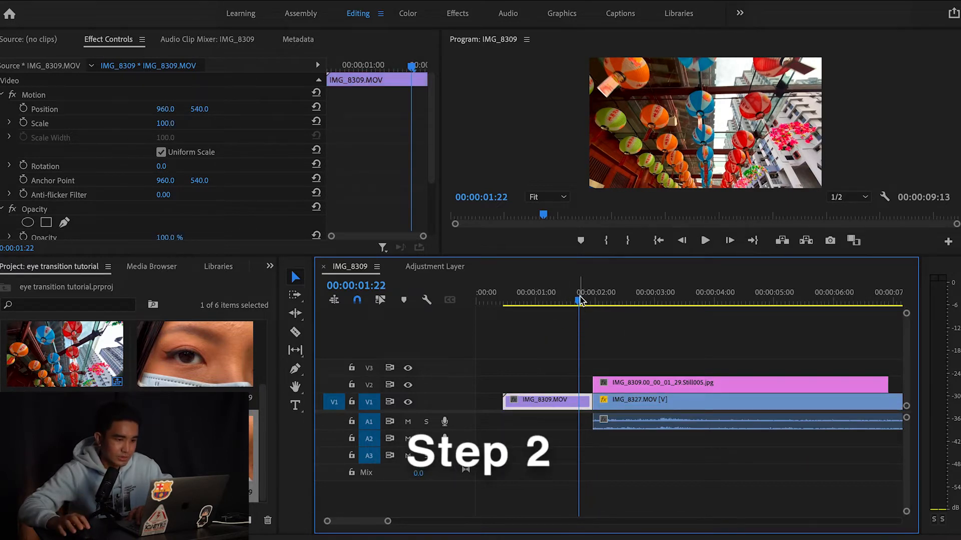
Slide the eye still on V2 so it starts at 00:00:01:07
left_click_drag(579, 305, 551, 307)
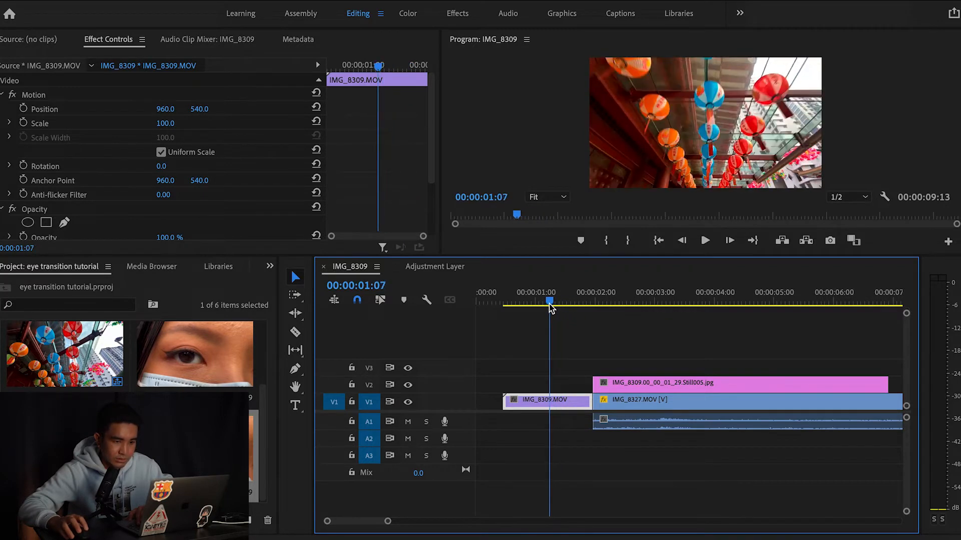
left_click(694, 387)
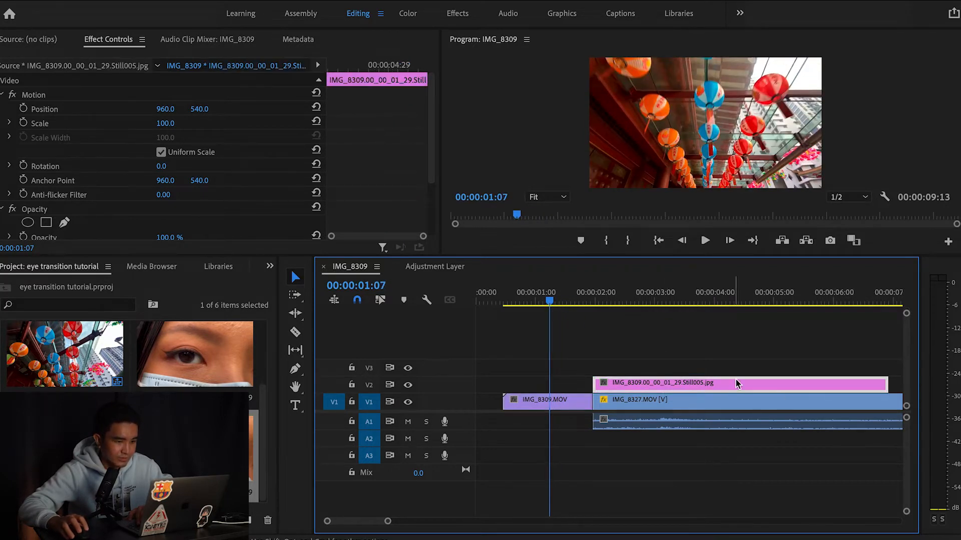
left_click_drag(723, 384, 685, 388)
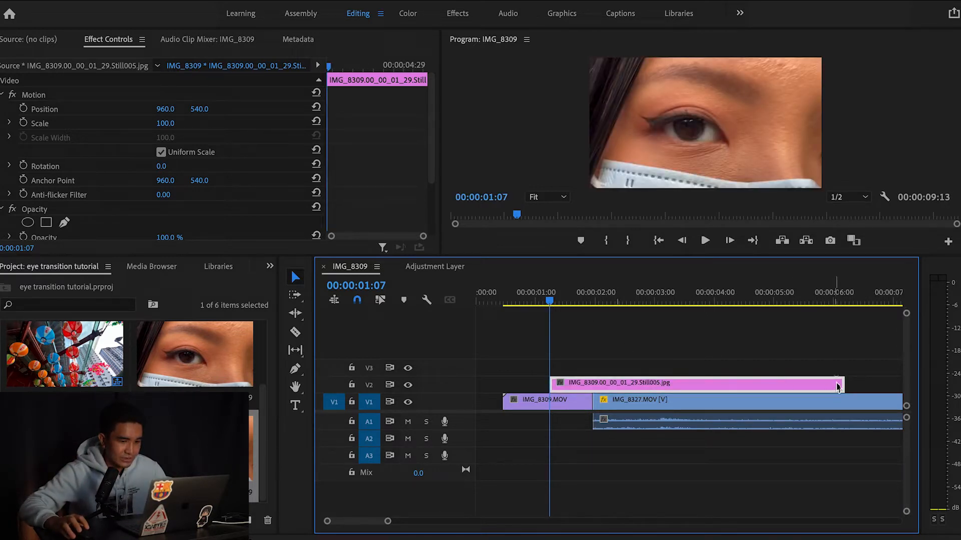
Razor the still at the V1 edit point and delete the part after the cut
key("c")
left_click(592, 384)
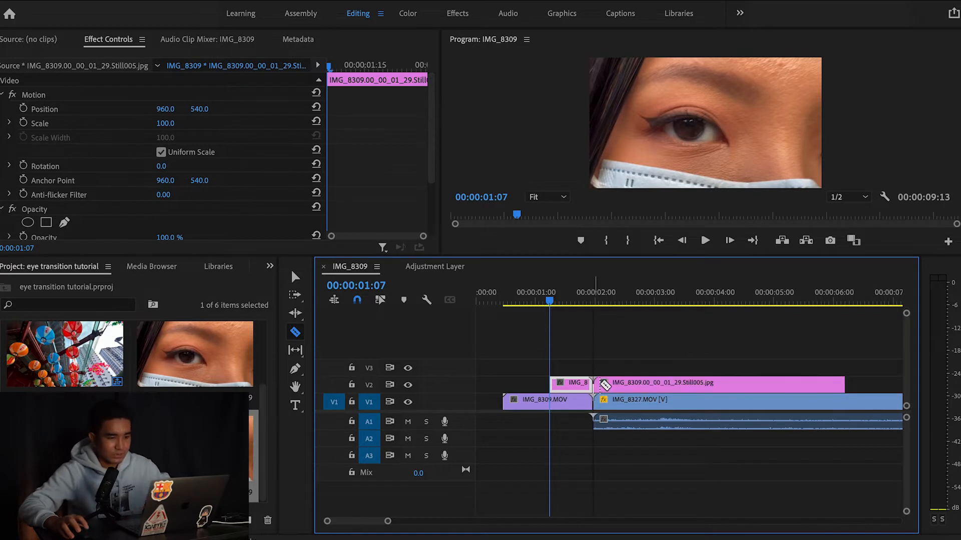
key("v")
key("Delete")
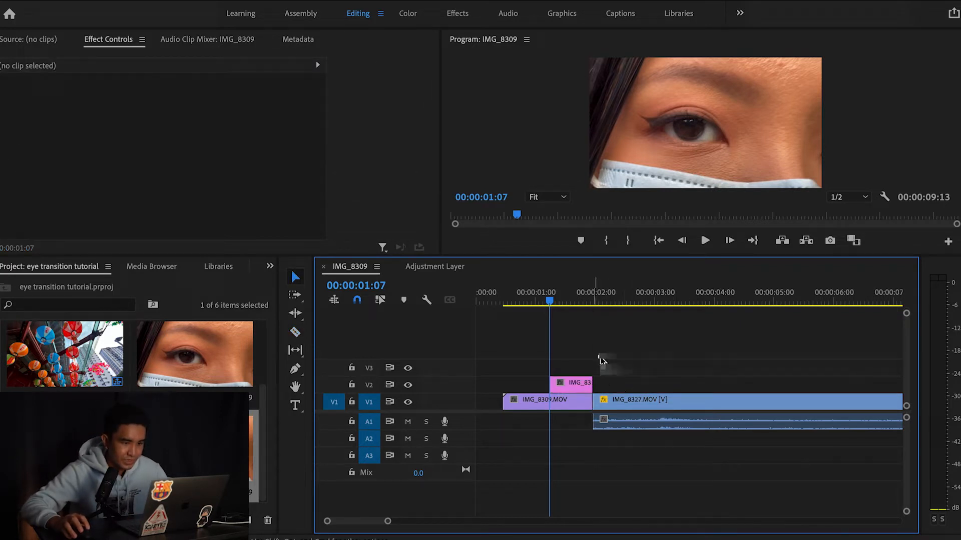
left_click(570, 386)
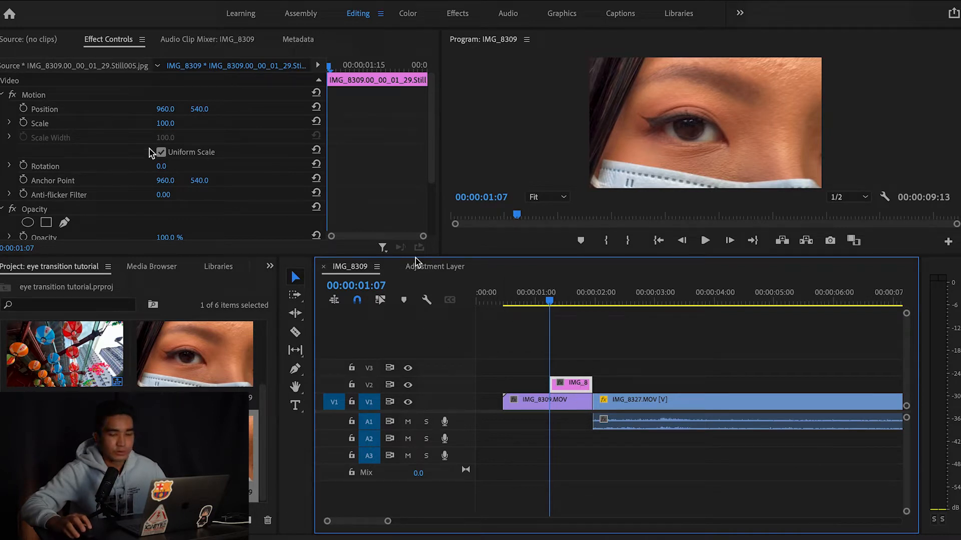
Enable Scale and Position keyframing and add keyframes at the eye still's last frame
left_click(23, 123)
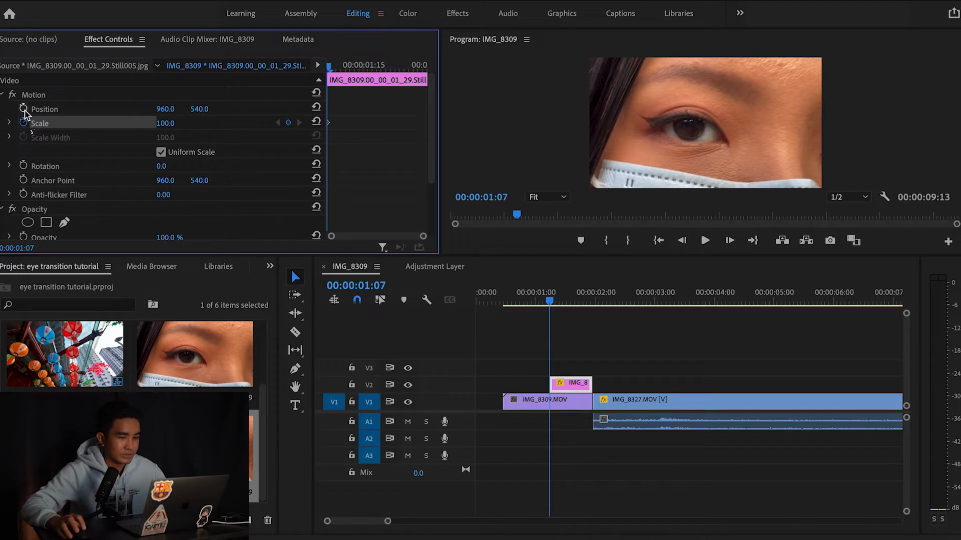
left_click(23, 109)
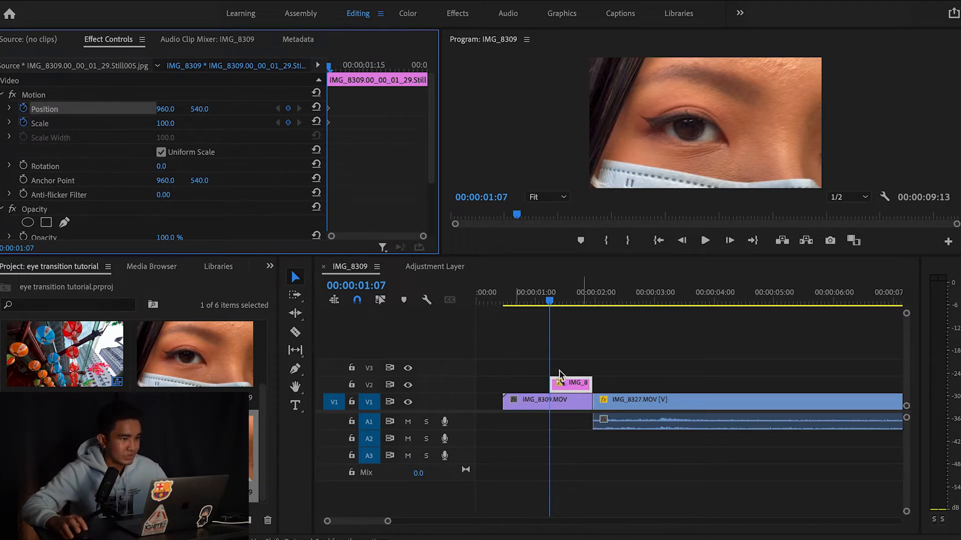
left_click_drag(330, 68, 434, 83)
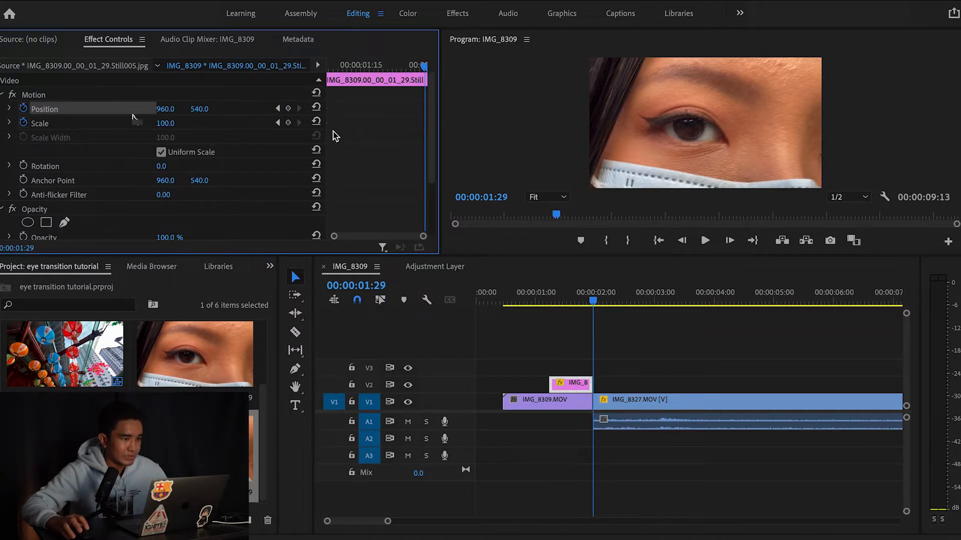
left_click(288, 123)
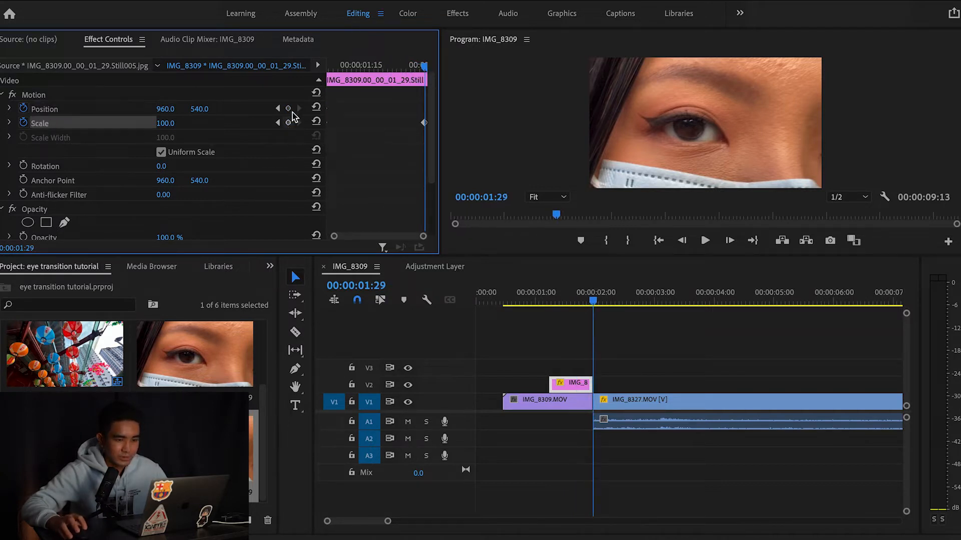
left_click(289, 108)
At 00:00:01:07 set Scale to 762 and Position to 2029, 290 to zoom into the pupil
left_click_drag(594, 300, 549, 305)
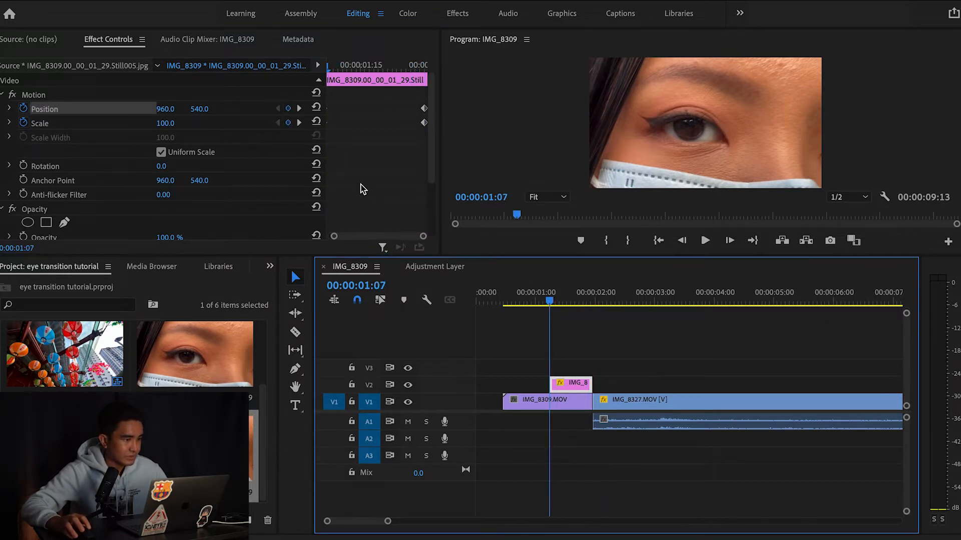
left_click_drag(163, 125, 206, 110)
left_click_drag(553, 305, 563, 304)
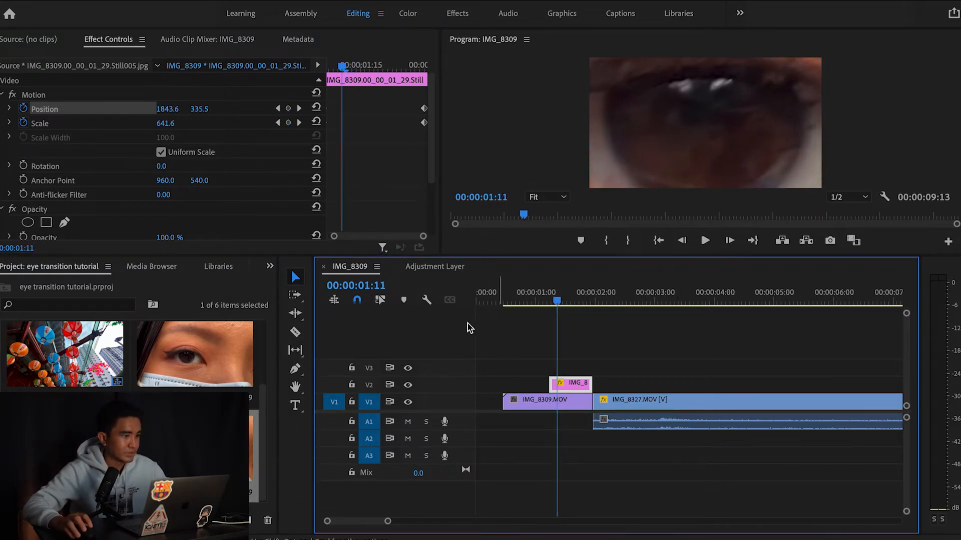
Trace a pen opacity mask around the pupil on the eye still and feather it to 12
scroll(162, 207, "down", 1)
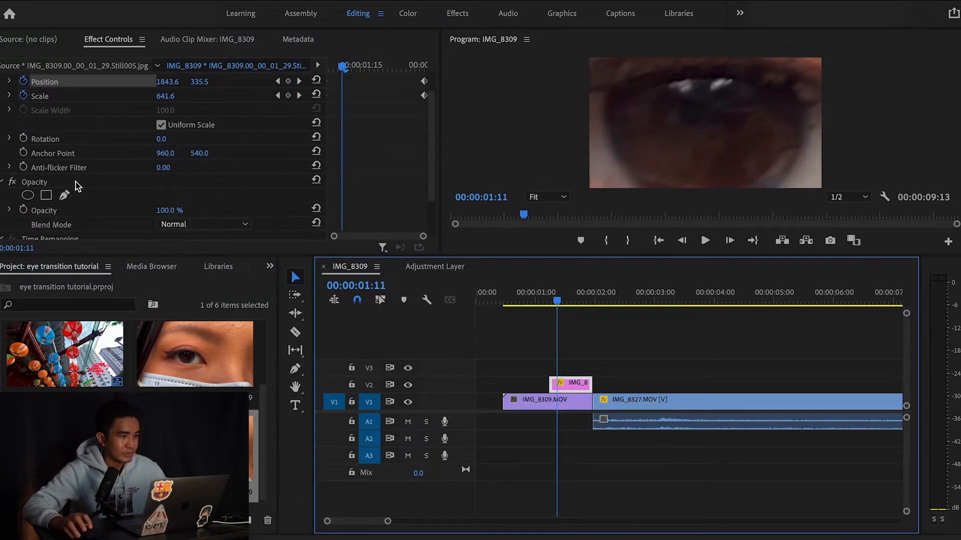
left_click(65, 195)
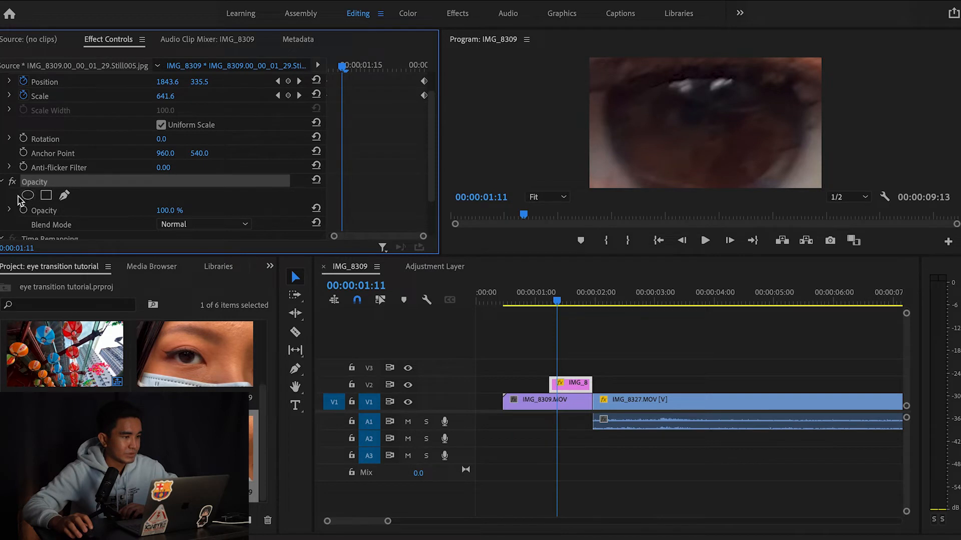
left_click(65, 196)
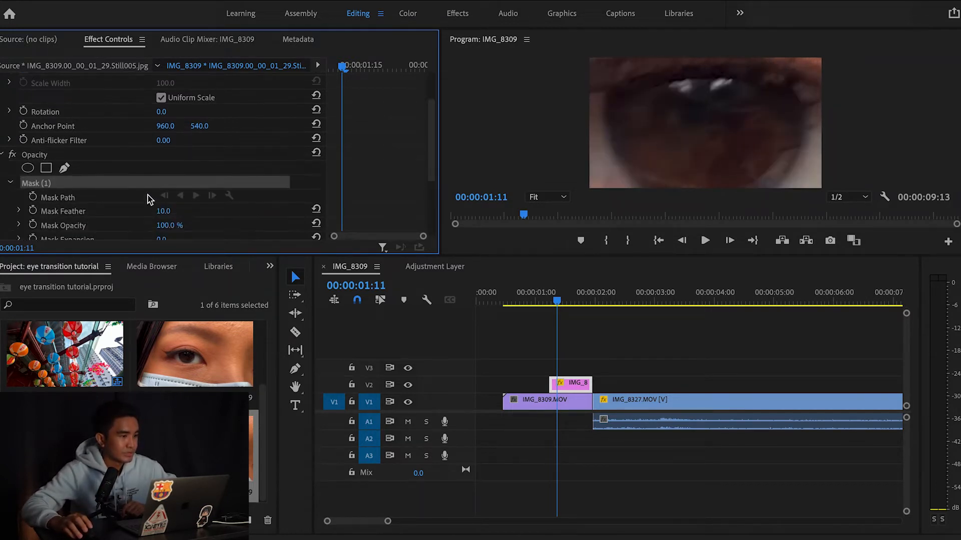
scroll(65, 175, "down", 2)
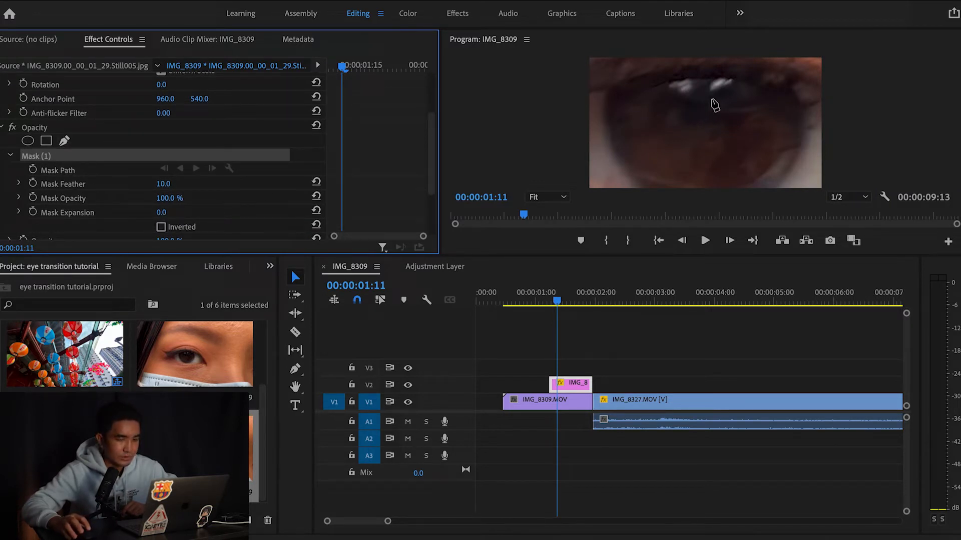
left_click(676, 96)
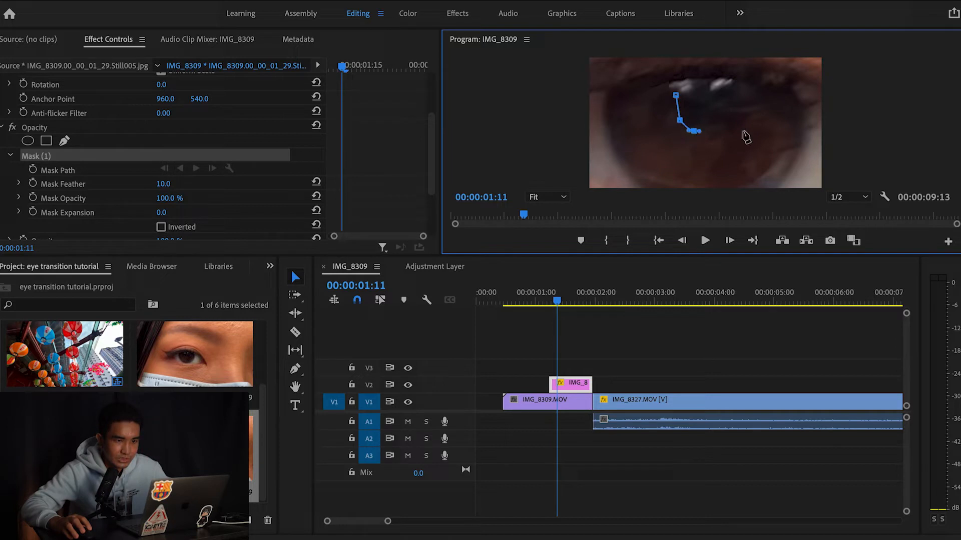
left_click(728, 127)
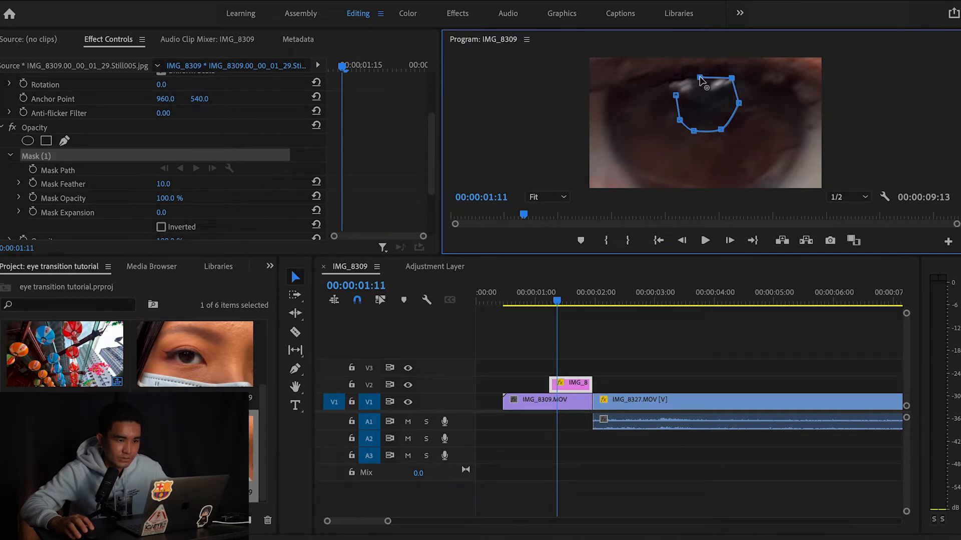
left_click(675, 96)
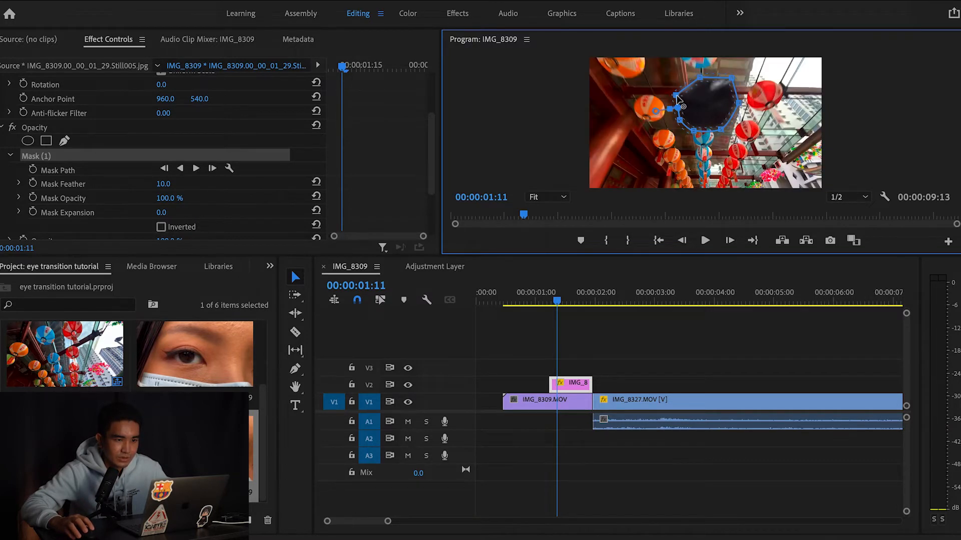
left_click_drag(676, 95, 676, 101)
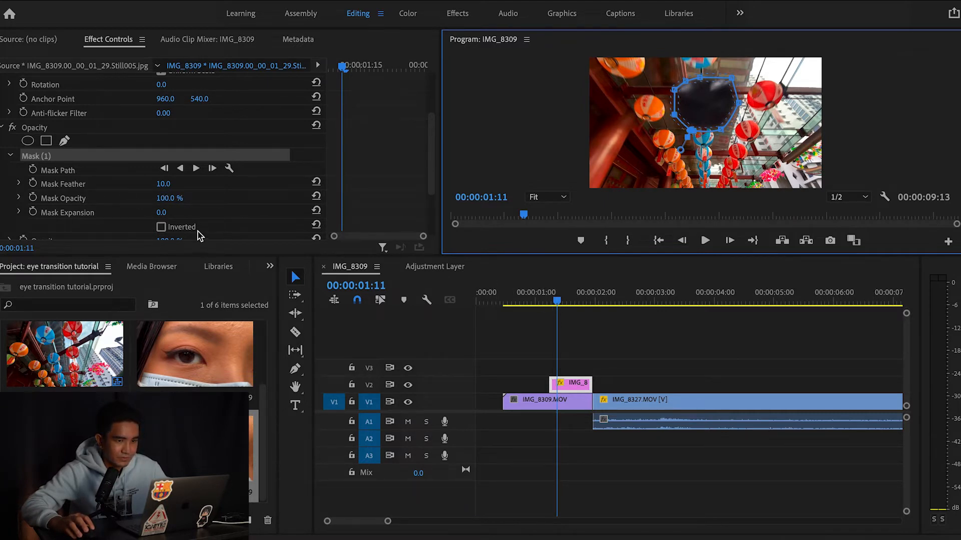
left_click_drag(164, 185, 174, 185)
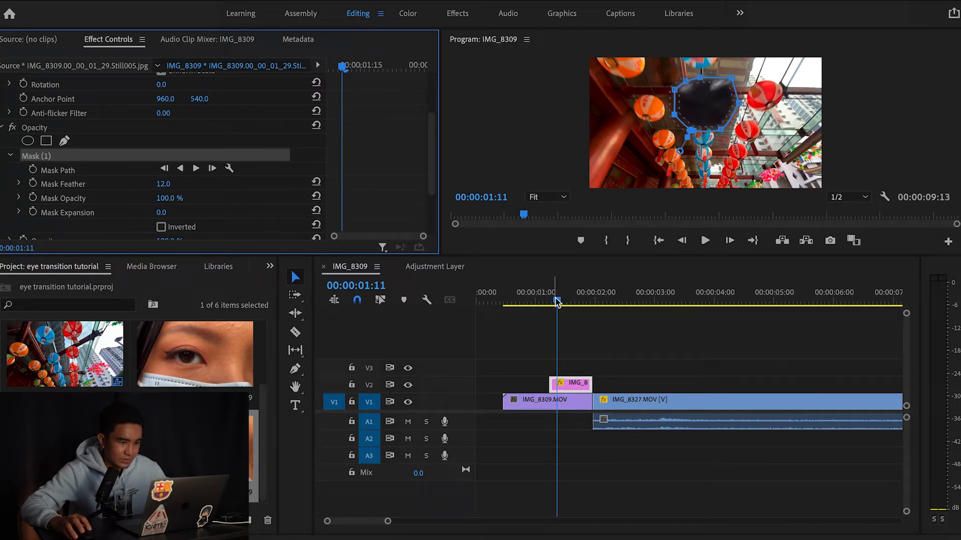
left_click_drag(557, 301, 549, 301)
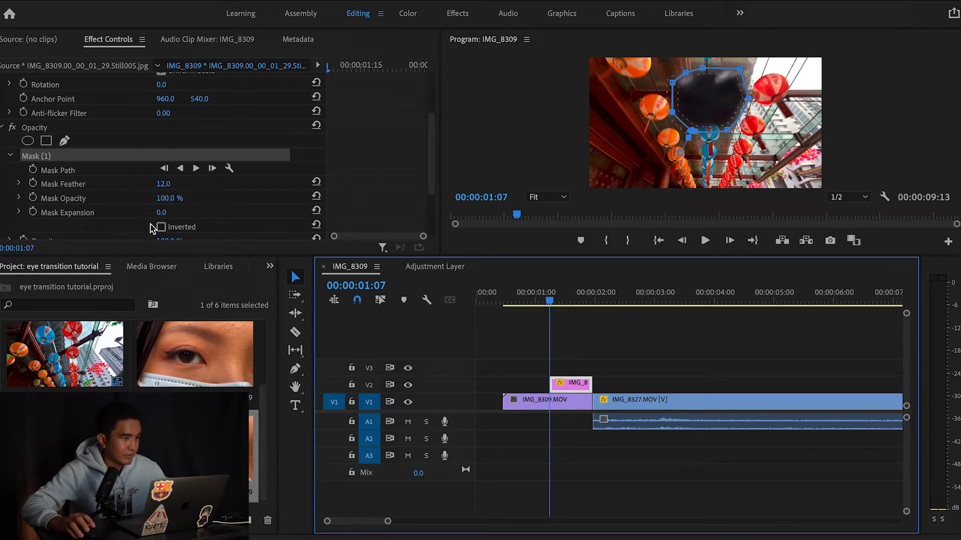
Keyframe Mask (1) Mask Expansion at 00:00:01:18 with a value of -32
scroll(43, 211, "down", 1)
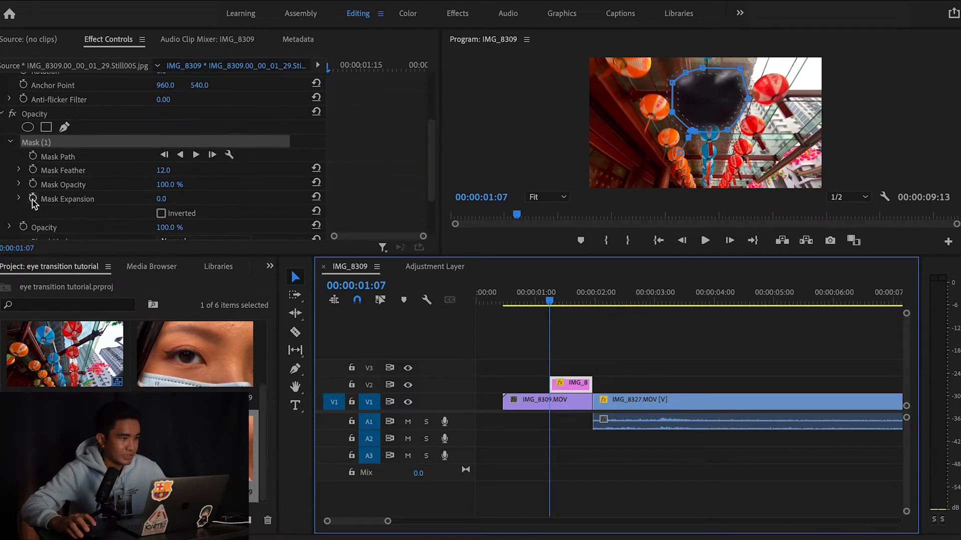
left_click(60, 199)
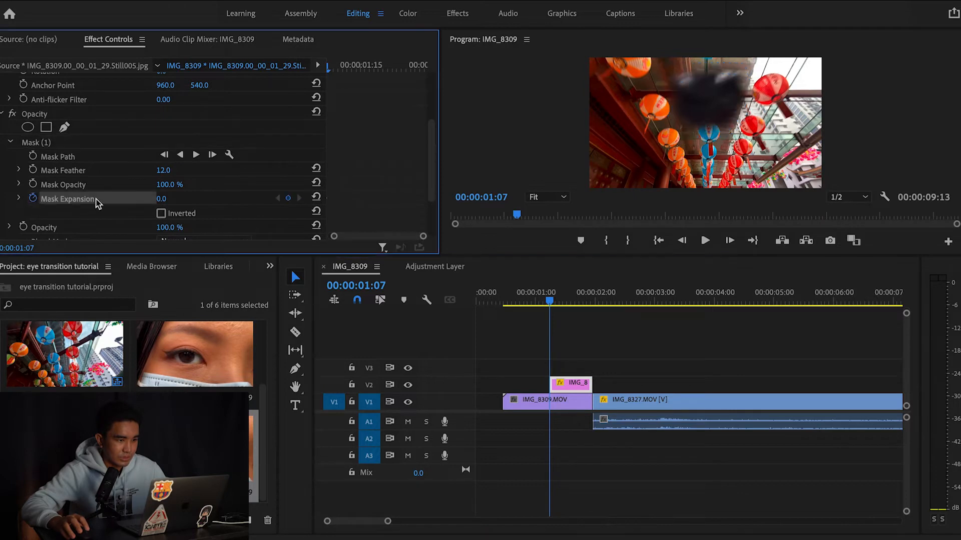
left_click_drag(549, 301, 572, 302)
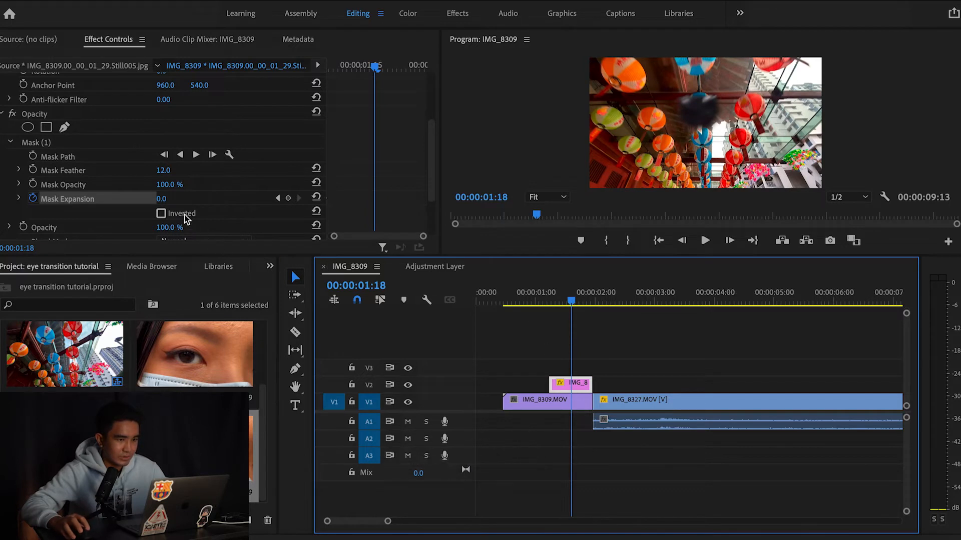
left_click(288, 198)
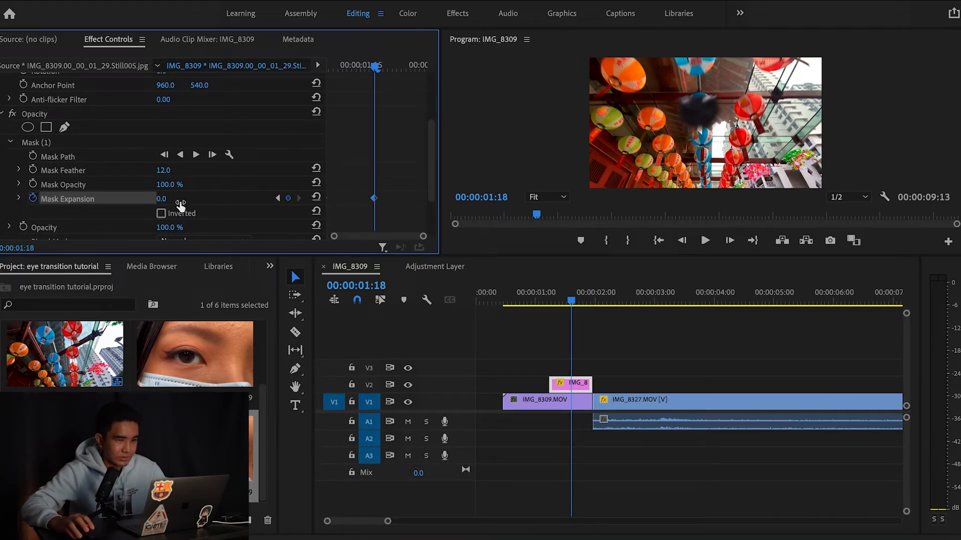
left_click_drag(167, 203, 151, 203)
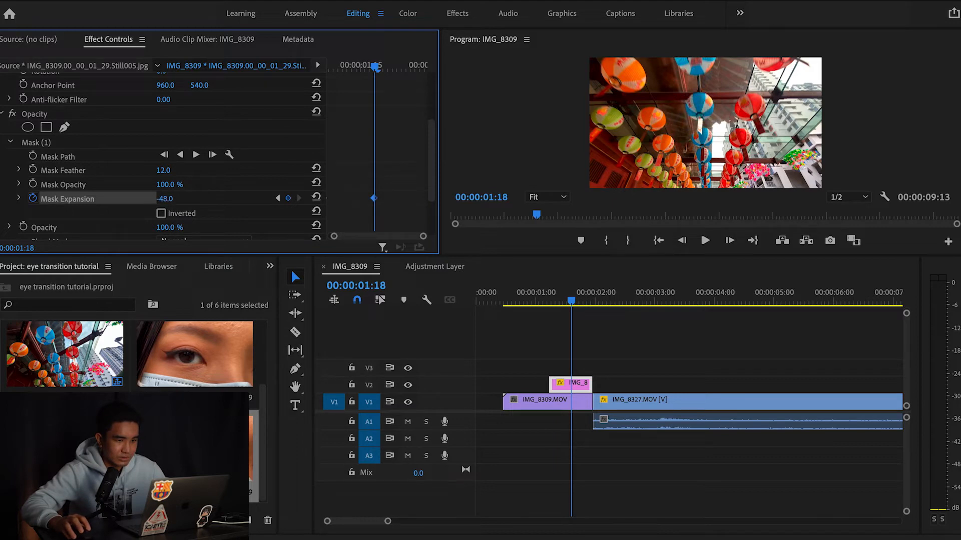
mouse_move(572, 305)
left_mouse_down()
mouse_move(542, 301)
mouse_move(571, 304)
mouse_move(554, 313)
mouse_move(574, 306)
left_mouse_up()
Shift the Mask Expansion keyframe later and set a new expansion value at 01:18
left_click_drag(375, 200, 412, 208)
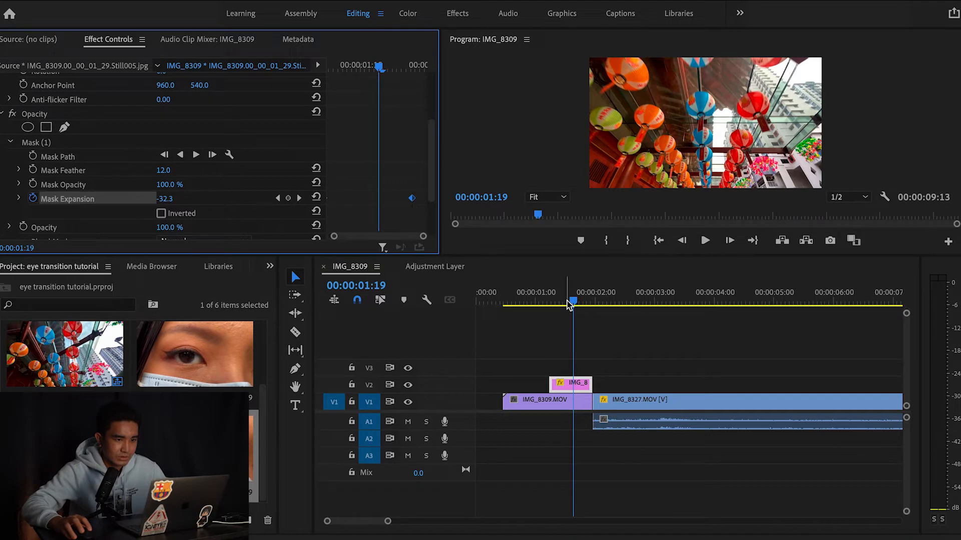
mouse_move(569, 305)
left_mouse_down()
mouse_move(543, 304)
mouse_move(583, 314)
mouse_move(561, 307)
mouse_move(573, 307)
left_mouse_up()
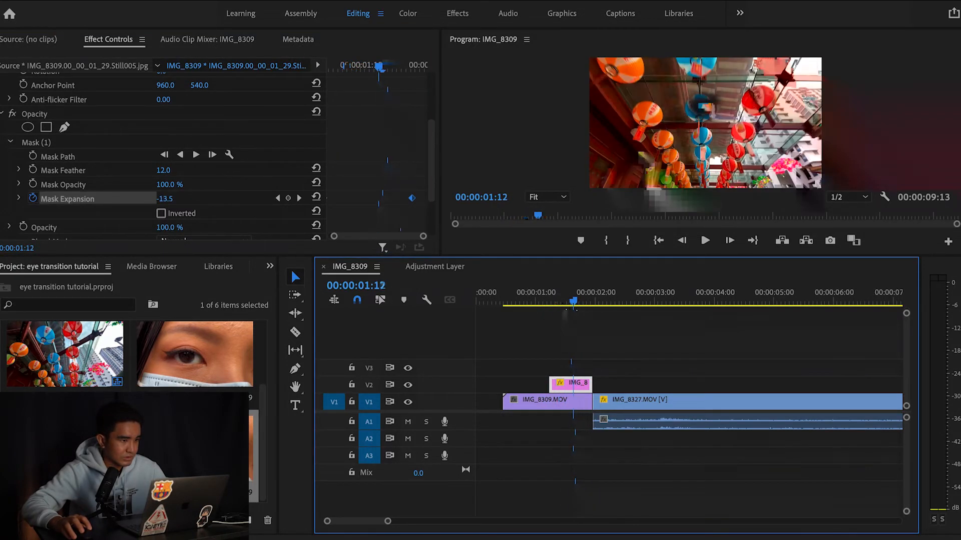
key("Left")
left_click_drag(162, 198, 163, 199)
mouse_move(567, 309)
left_mouse_down()
mouse_move(587, 308)
mouse_move(552, 311)
mouse_move(563, 308)
left_mouse_up()
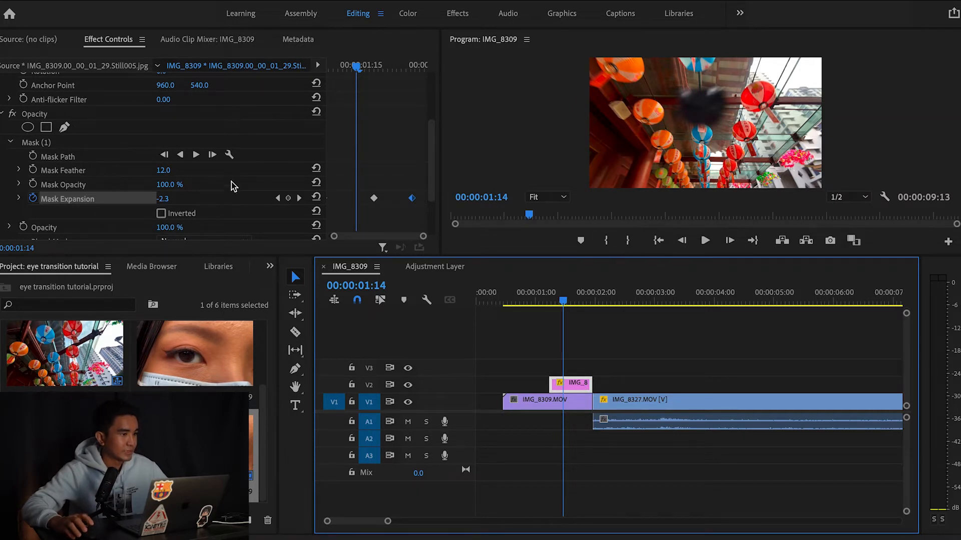
left_click(131, 139)
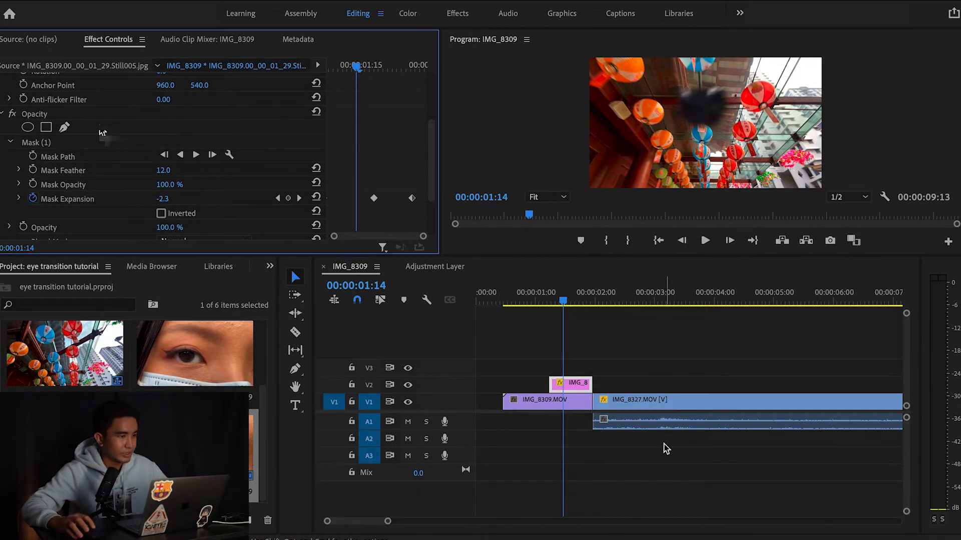
left_click(573, 386)
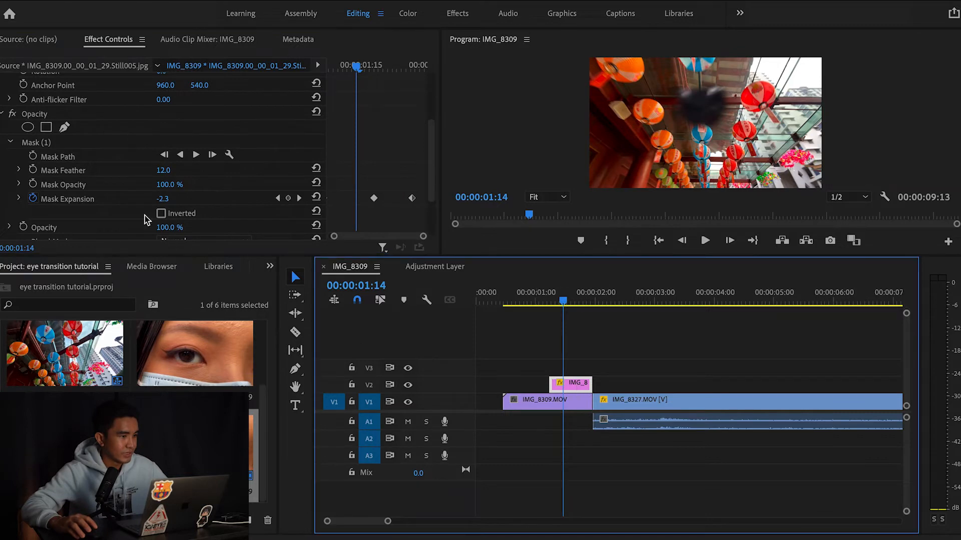
At 01:18, add a second freehand mask and trace its path around the iris
left_click(64, 129)
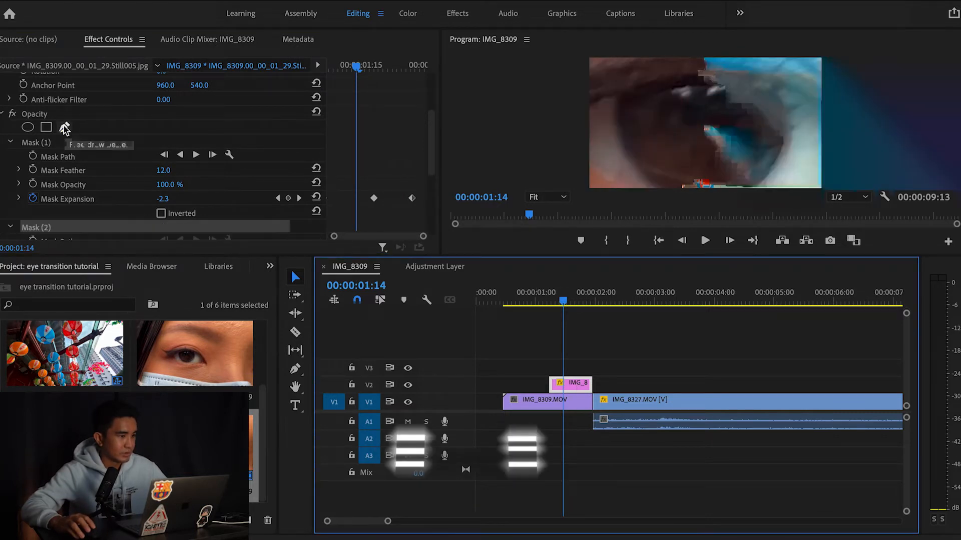
scroll(76, 205, "down", 3)
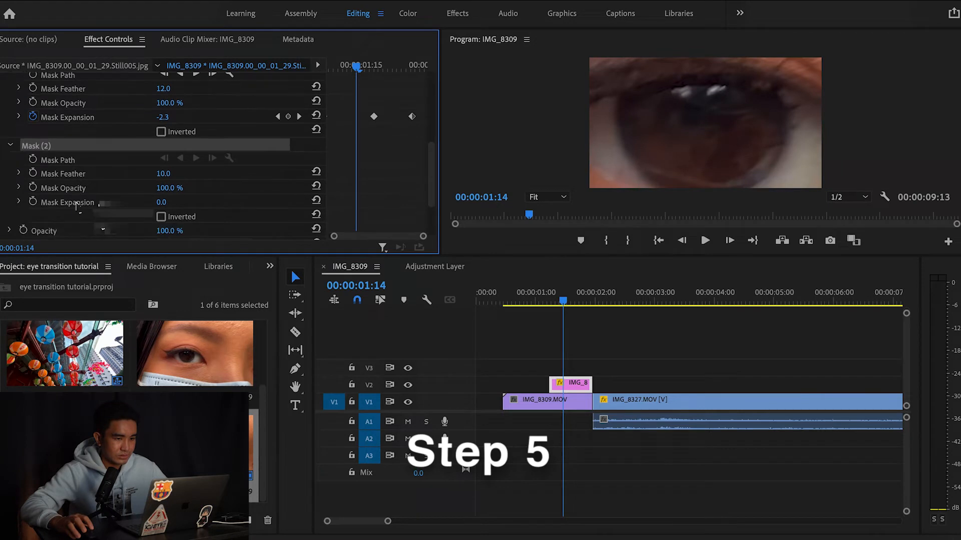
left_click_drag(565, 302, 574, 306)
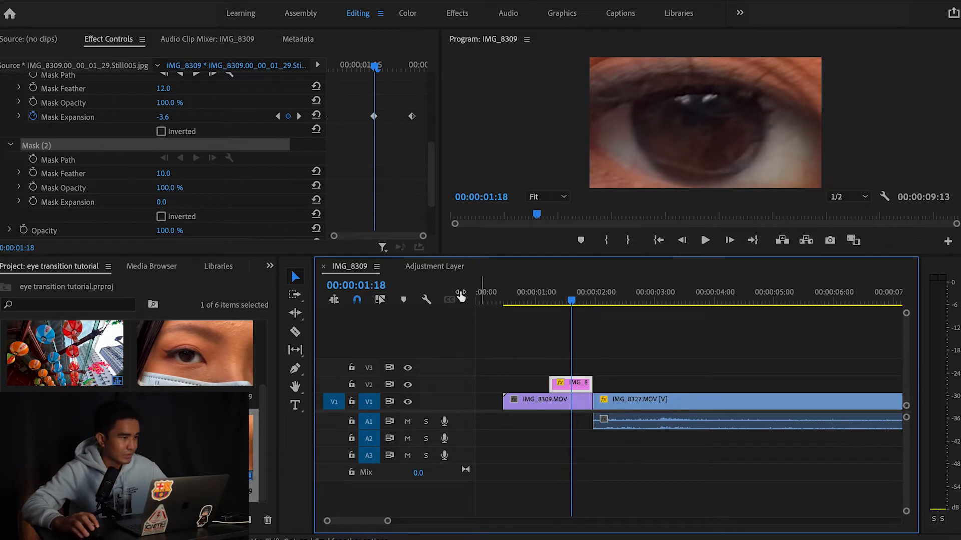
left_click(121, 146)
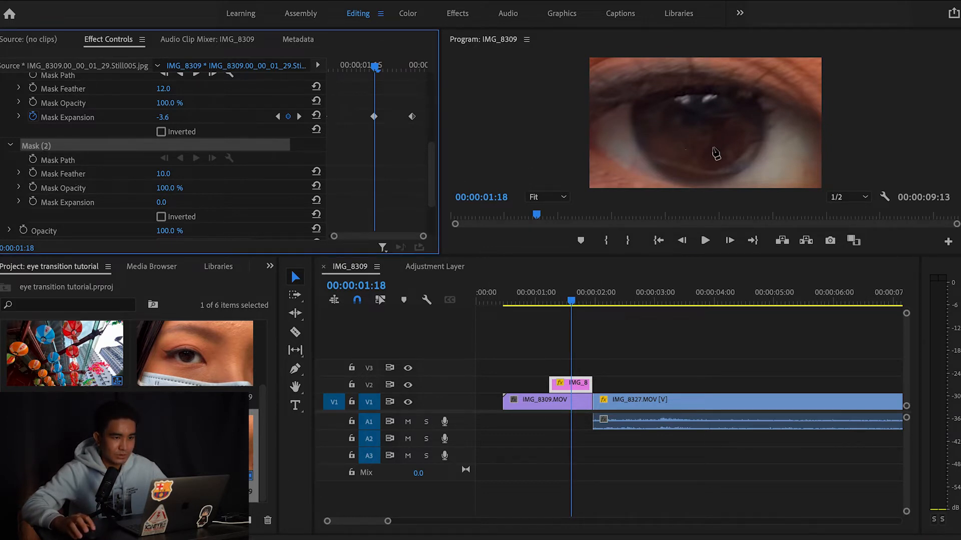
left_click(632, 104)
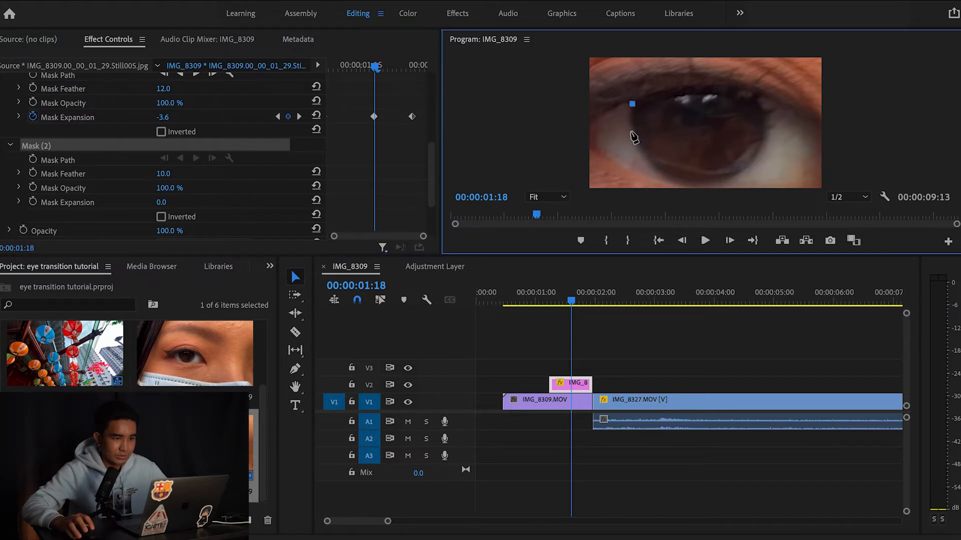
left_click(632, 136)
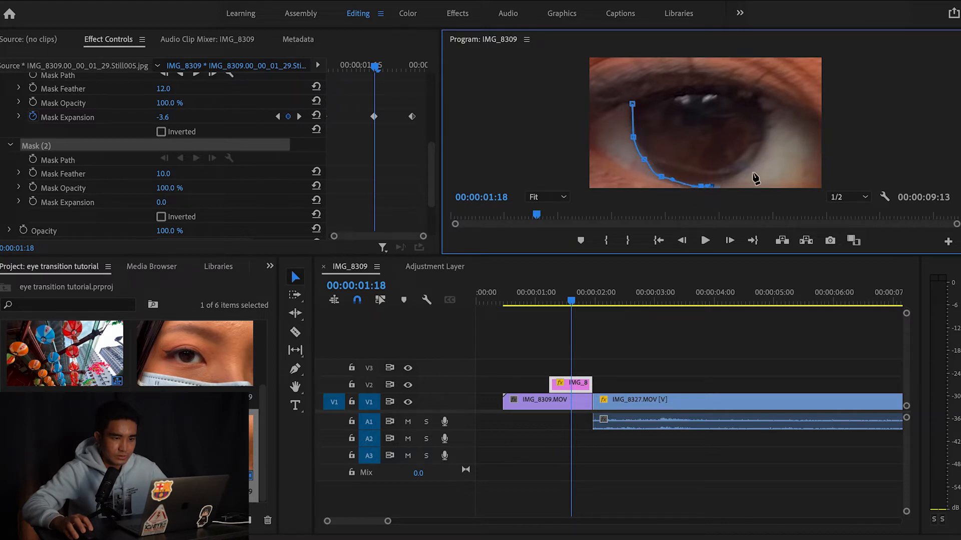
left_click(735, 174)
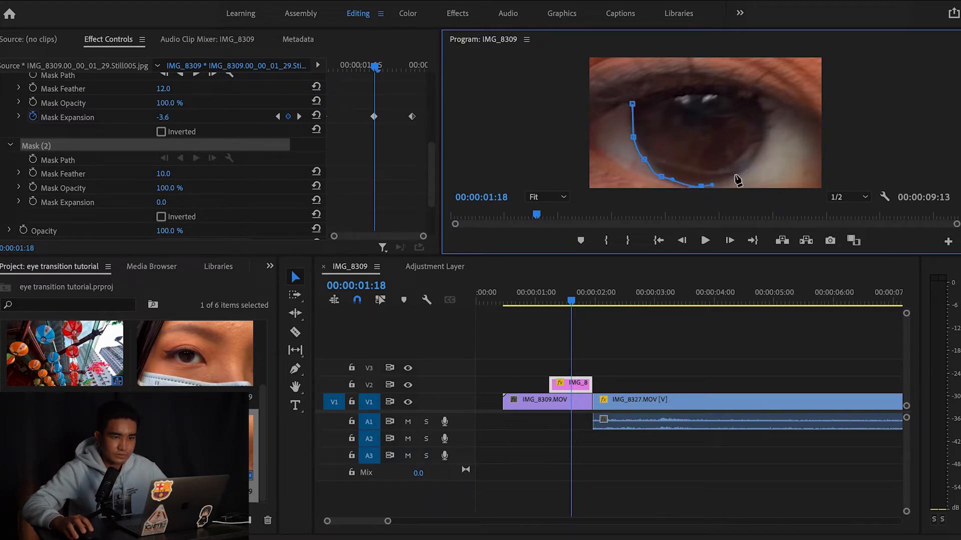
left_click_drag(762, 148, 760, 102)
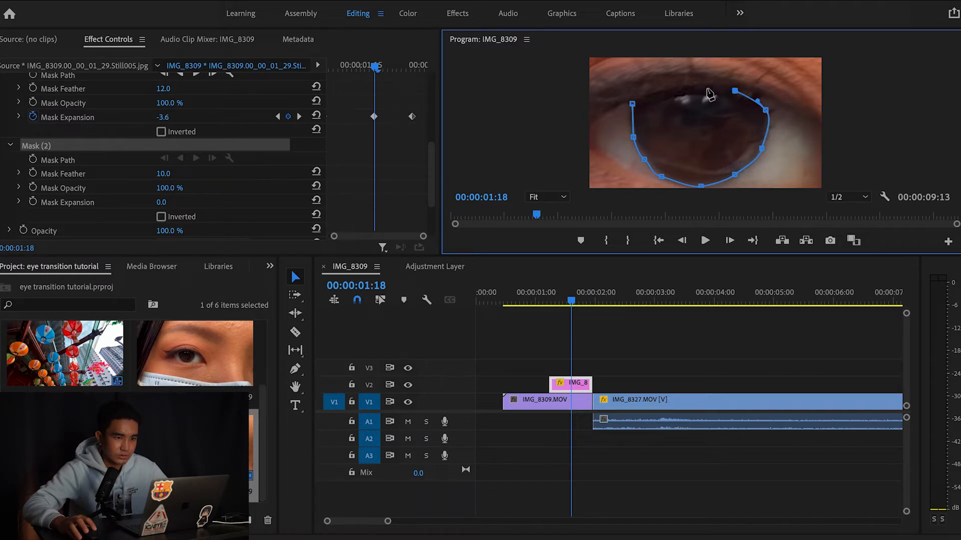
left_click(668, 91)
left_click_drag(664, 93, 662, 95)
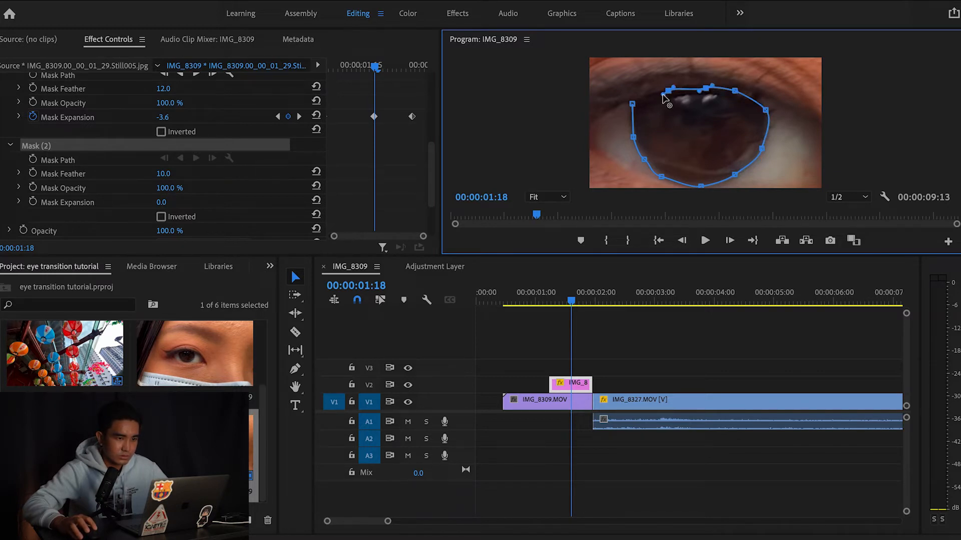
left_click(632, 105)
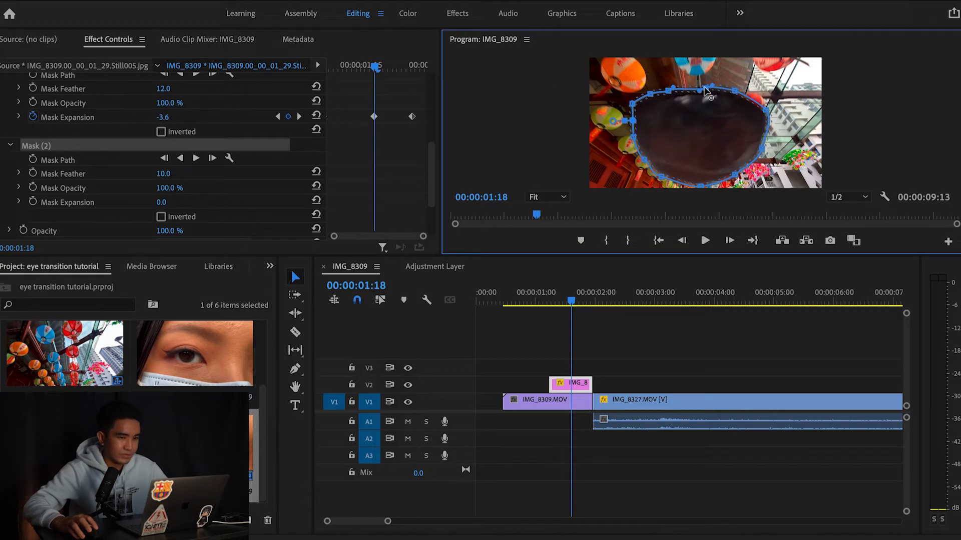
Set the second mask's Mask Feather to 22.0
left_click(142, 188)
mouse_move(163, 175)
left_mouse_down()
mouse_move(173, 175)
mouse_move(164, 174)
left_mouse_up()
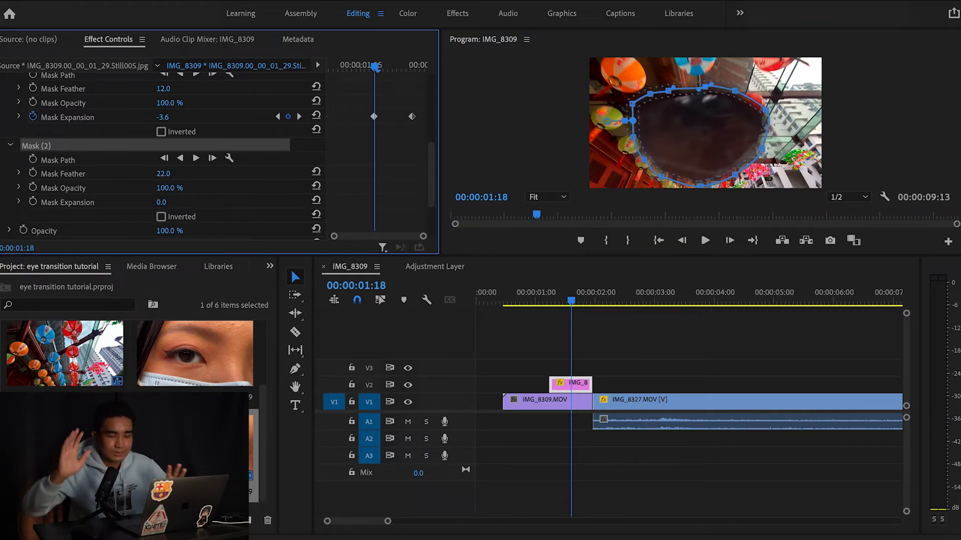
left_click(172, 174)
left_click(316, 231)
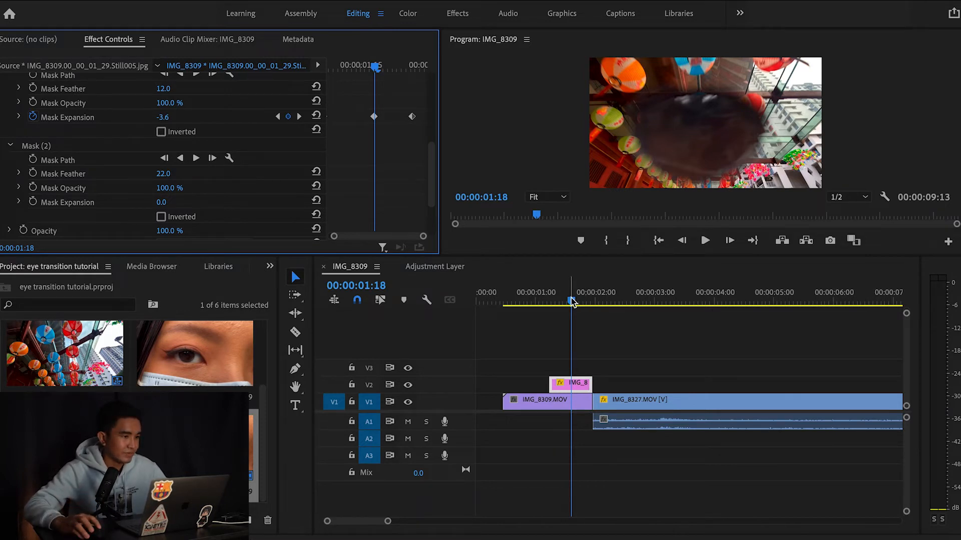
Tick Inverted on Mask (2) so the lanterns show inside the iris, then scrub to preview
left_click(161, 216)
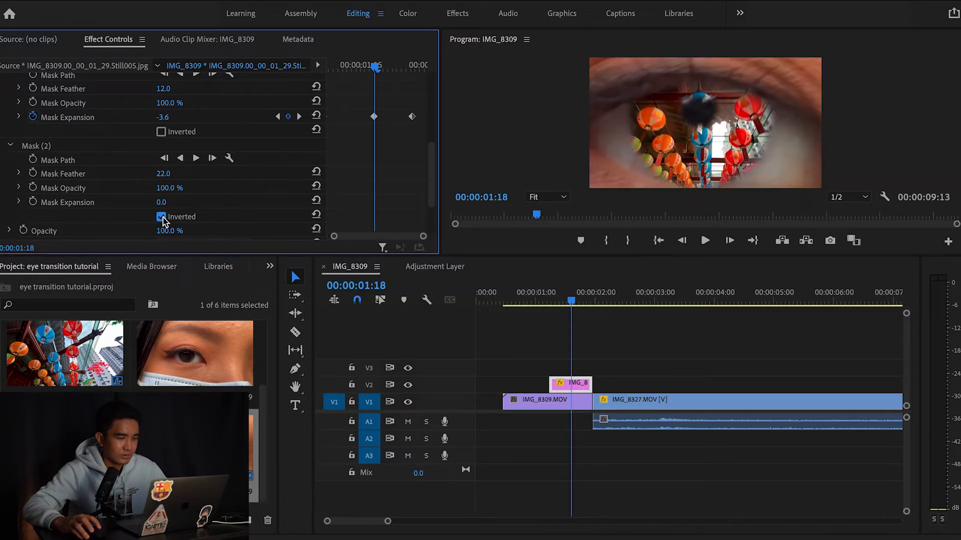
left_click(161, 217)
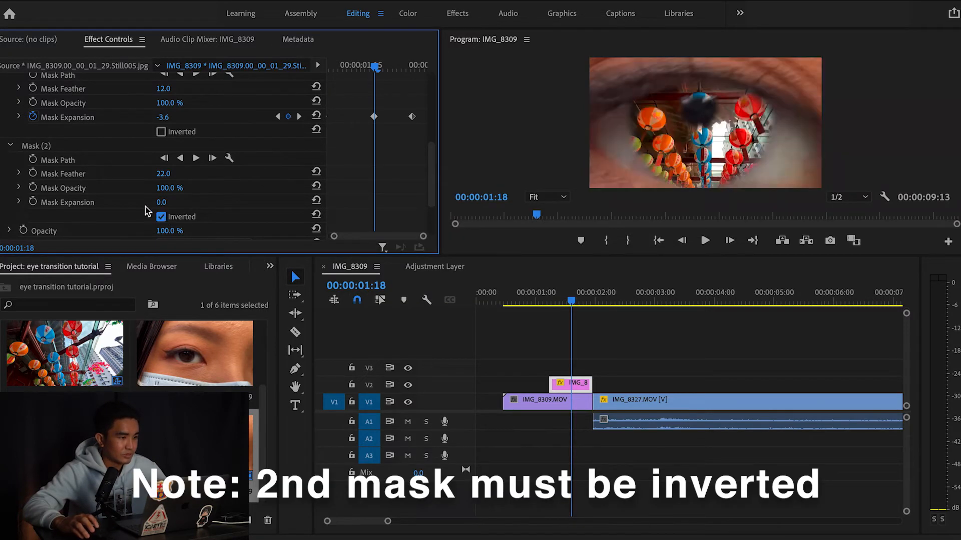
scroll(98, 141, "up", 1)
scroll(98, 141, "down", 1)
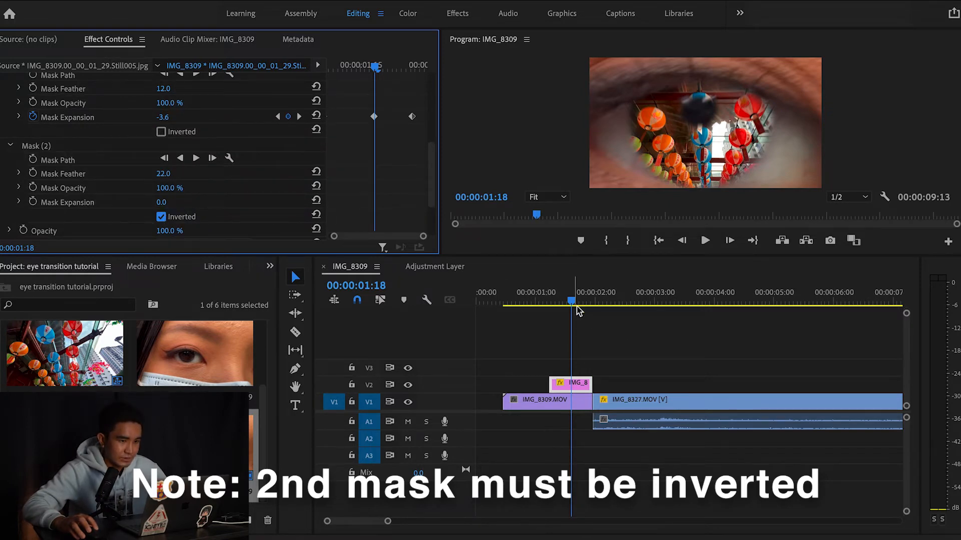
mouse_move(571, 302)
left_mouse_down()
mouse_move(551, 304)
mouse_move(589, 310)
mouse_move(566, 308)
left_mouse_up()
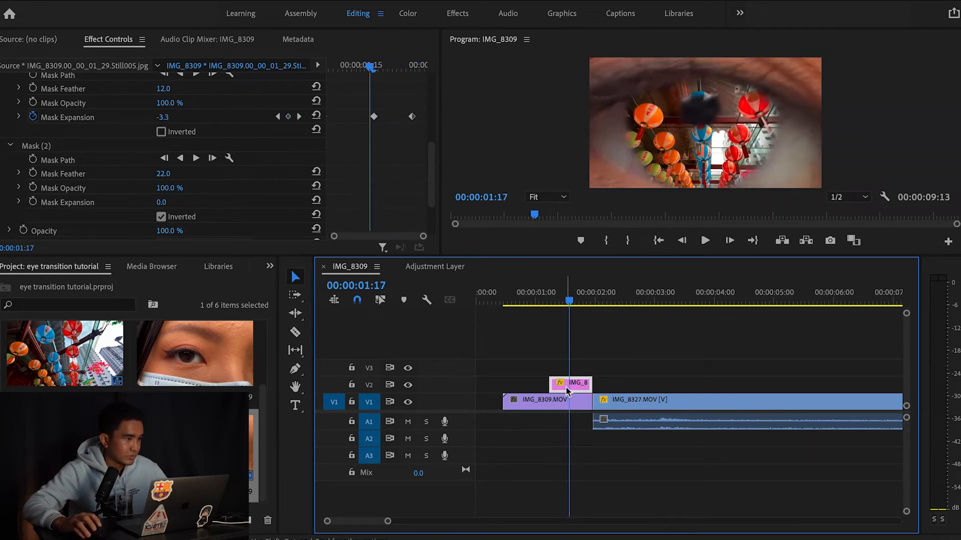
Keyframe Mask (2) expansion from 0.0 at 01:17 down to -103.0 at 01:28
left_click(121, 148)
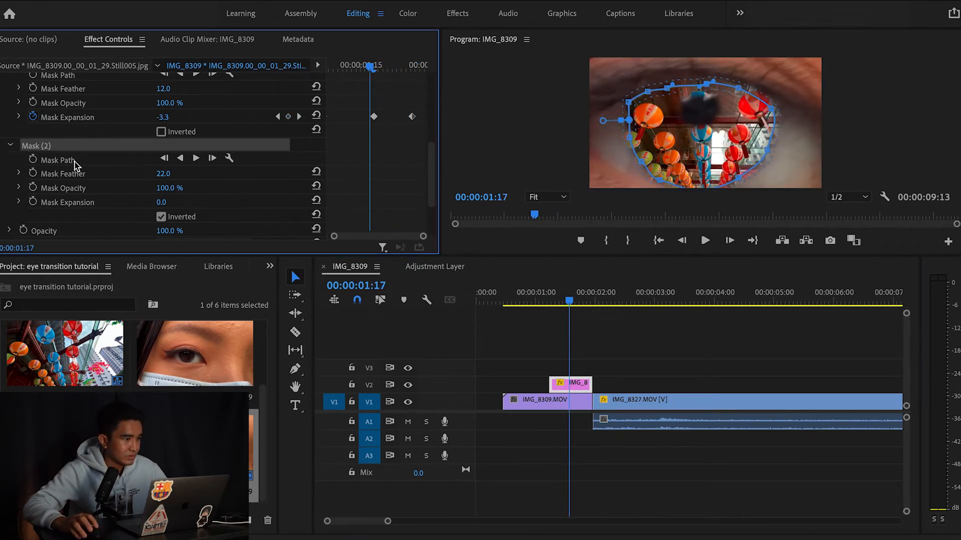
scroll(72, 162, "down", 1)
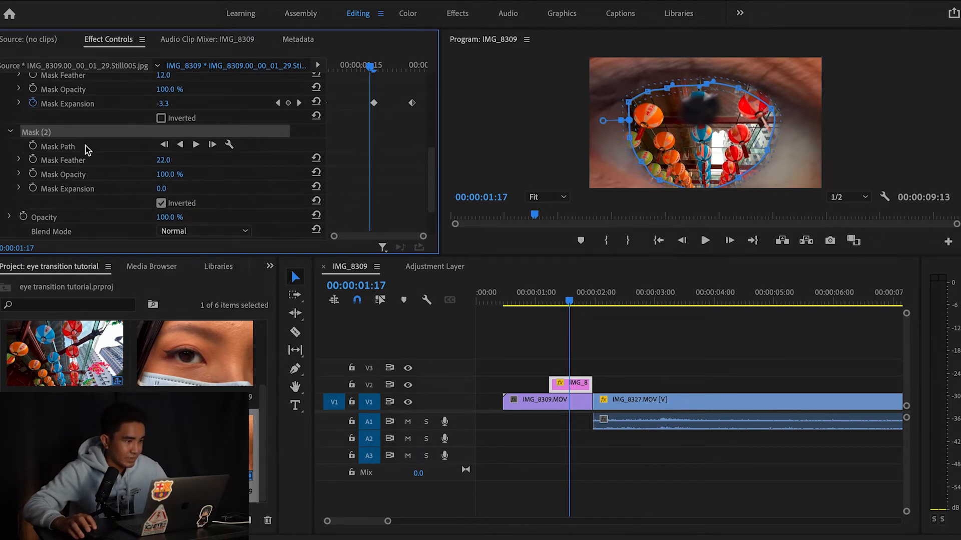
left_click(34, 188)
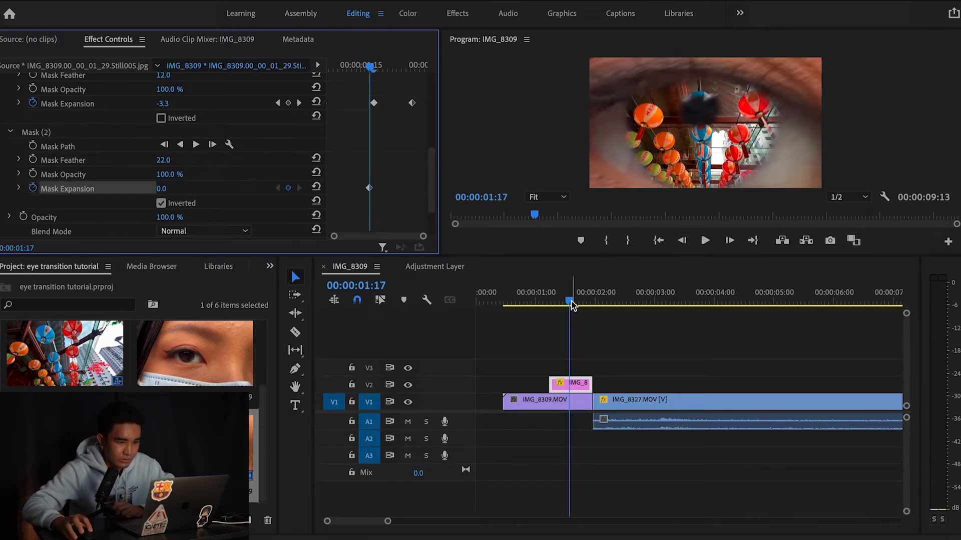
left_click_drag(571, 306, 594, 313)
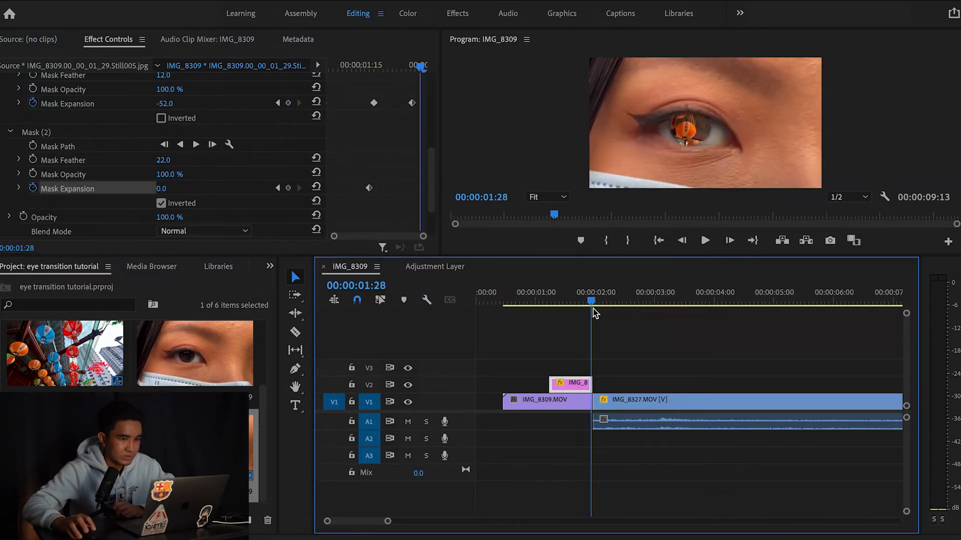
left_click_drag(163, 189, 99, 189)
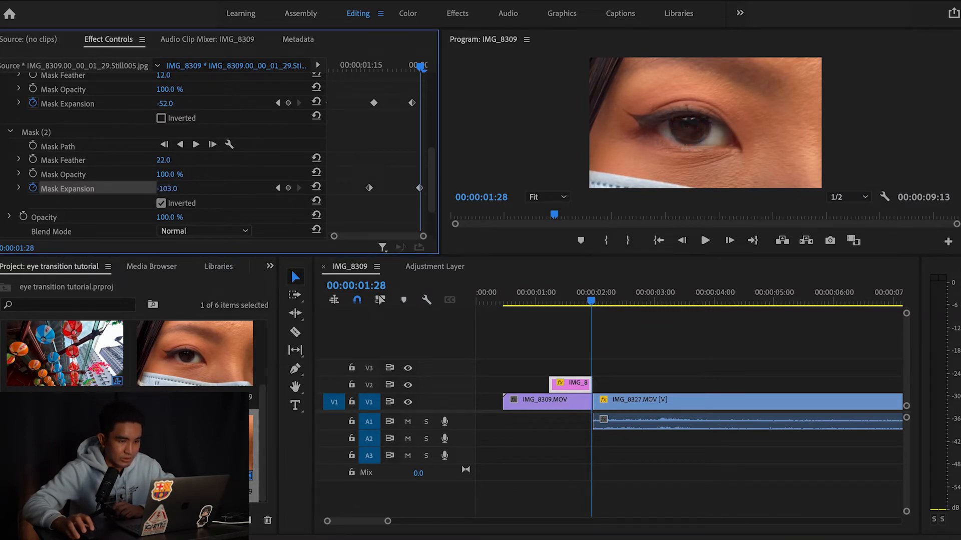
left_click_drag(588, 301, 550, 314)
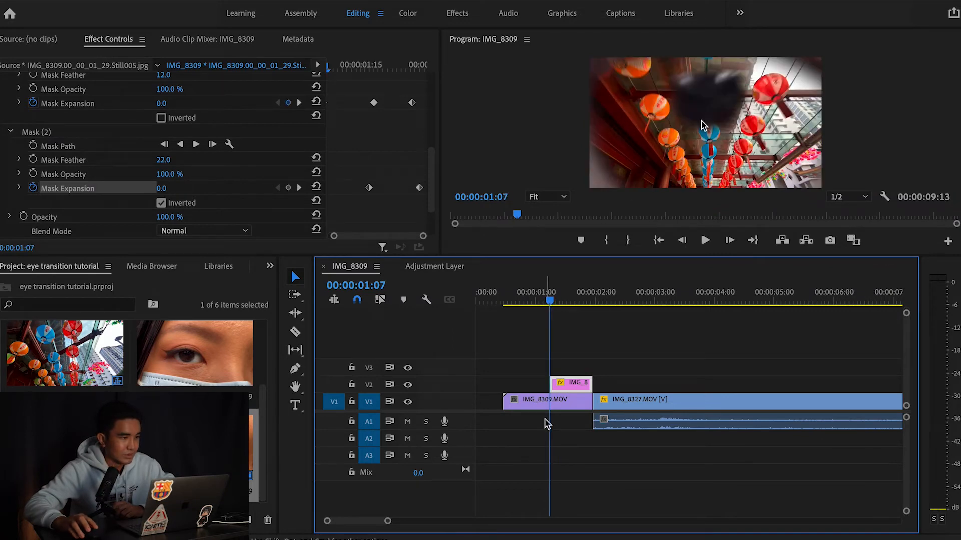
Raise the eye still's zoom keyframe Scale to 928
scroll(220, 123, "up", 8)
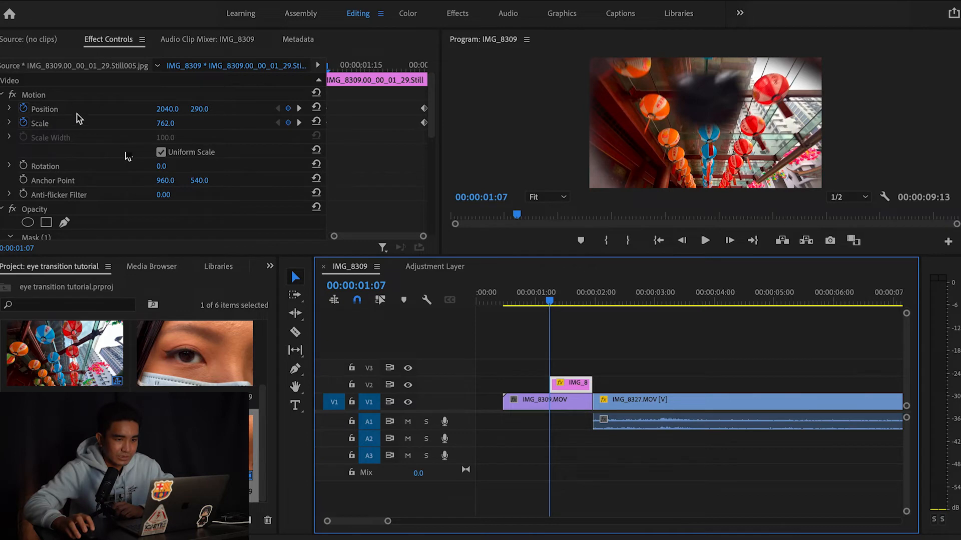
left_click_drag(547, 302, 549, 301)
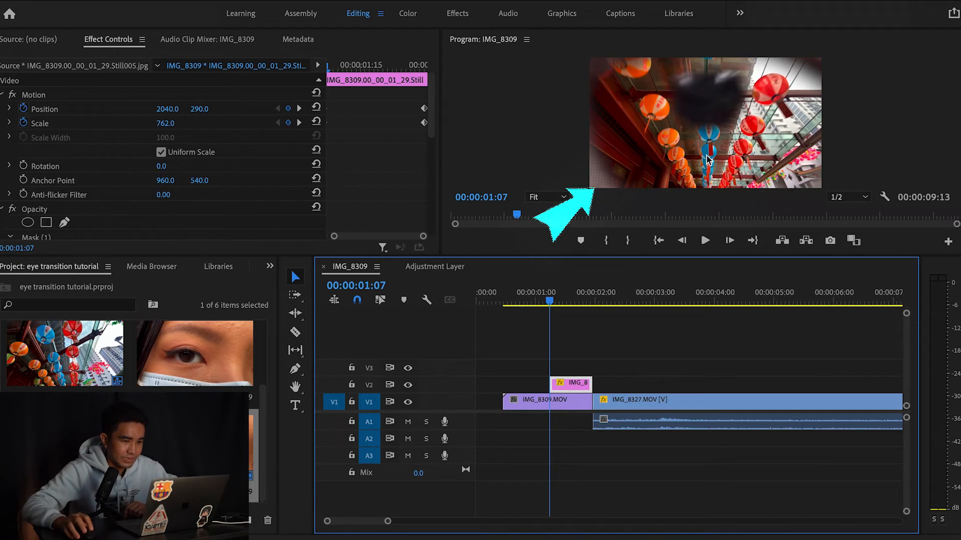
left_click_drag(550, 302, 550, 302)
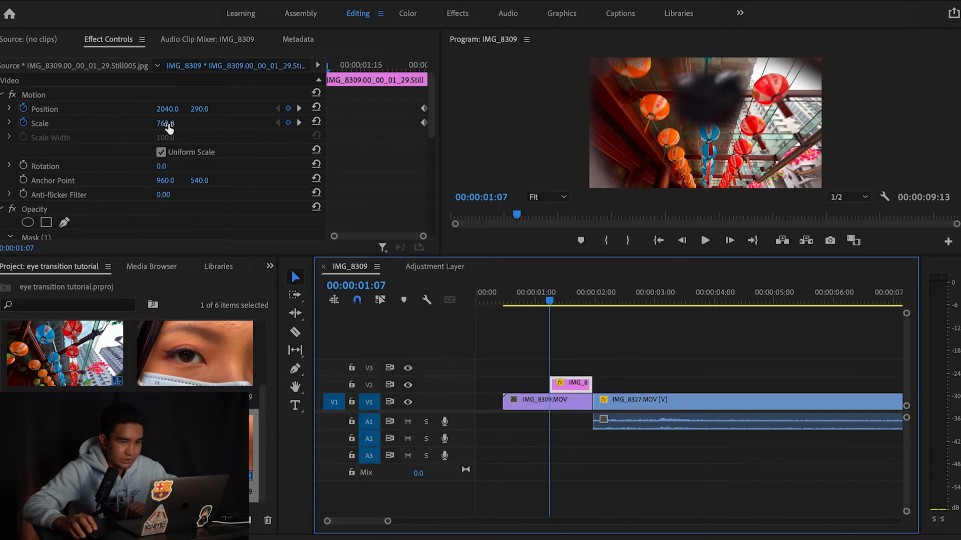
left_click_drag(169, 128, 178, 109)
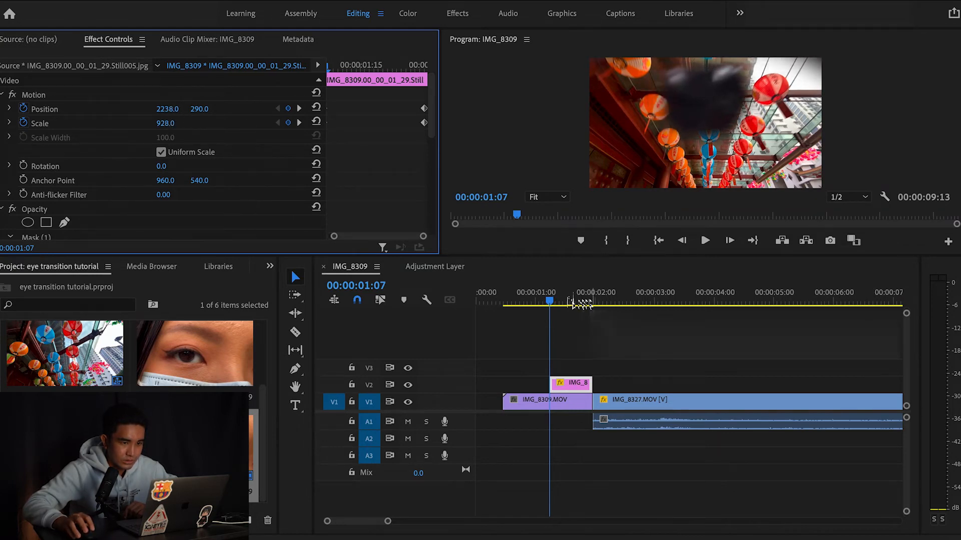
Play back the eye zoom transition from before the cut to review it
left_click_drag(549, 302, 500, 302)
key("space")
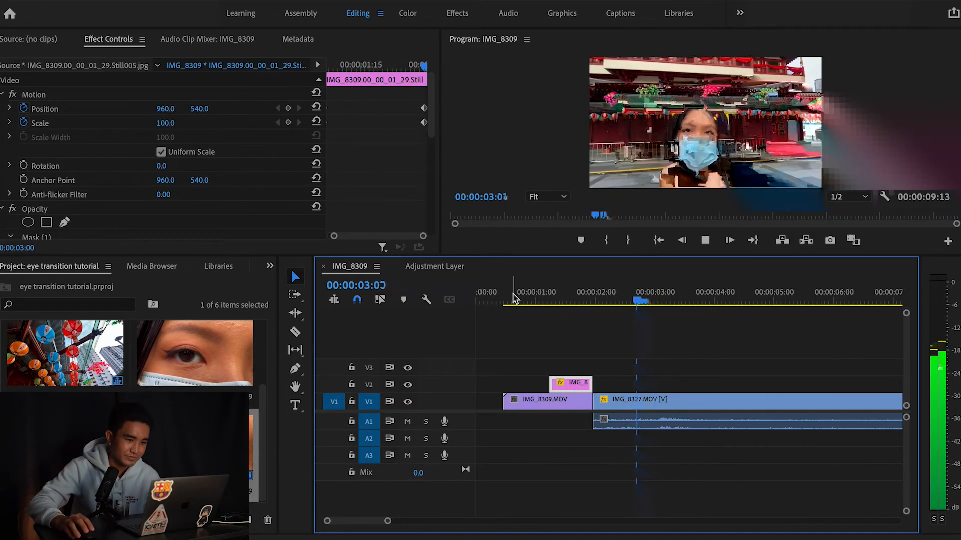
left_click_drag(717, 296, 501, 304)
key("space")
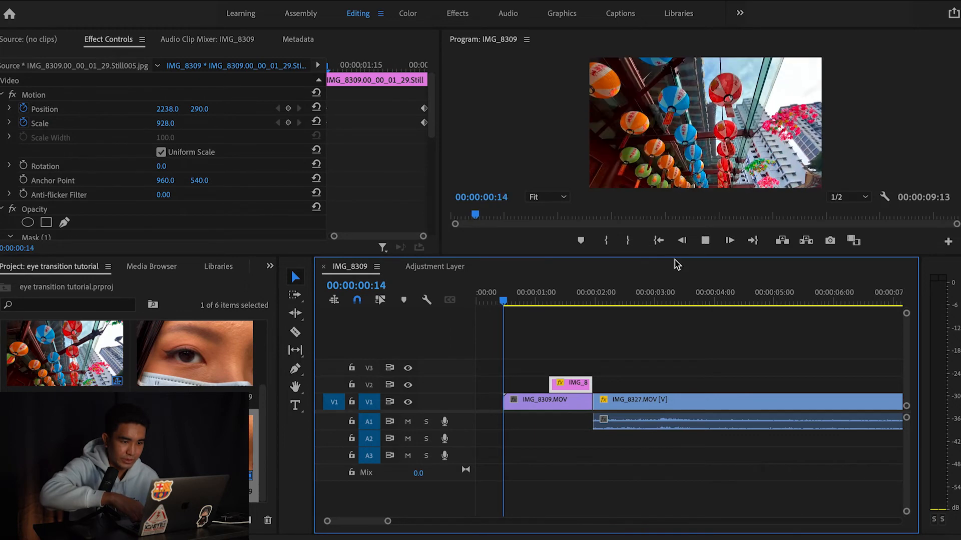
key("space")
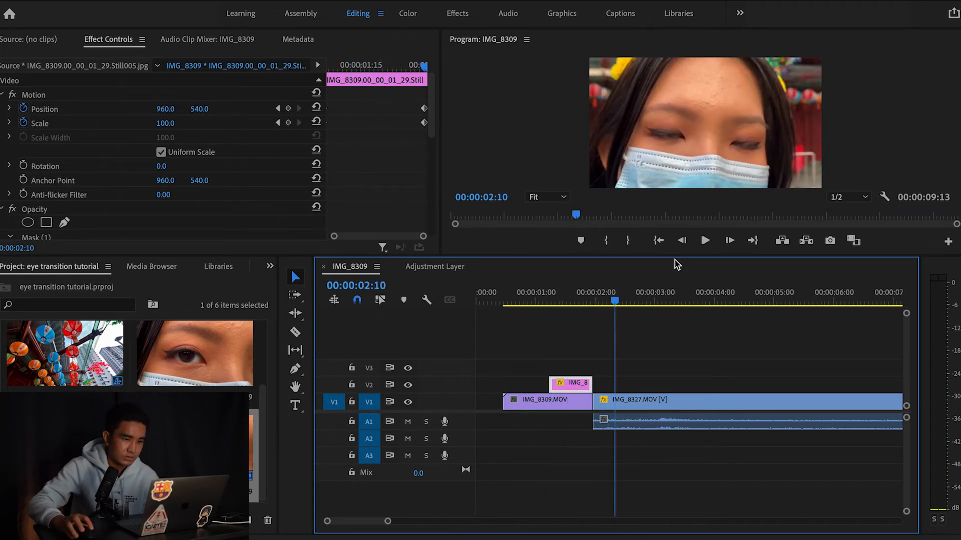
left_click_drag(617, 301, 559, 306)
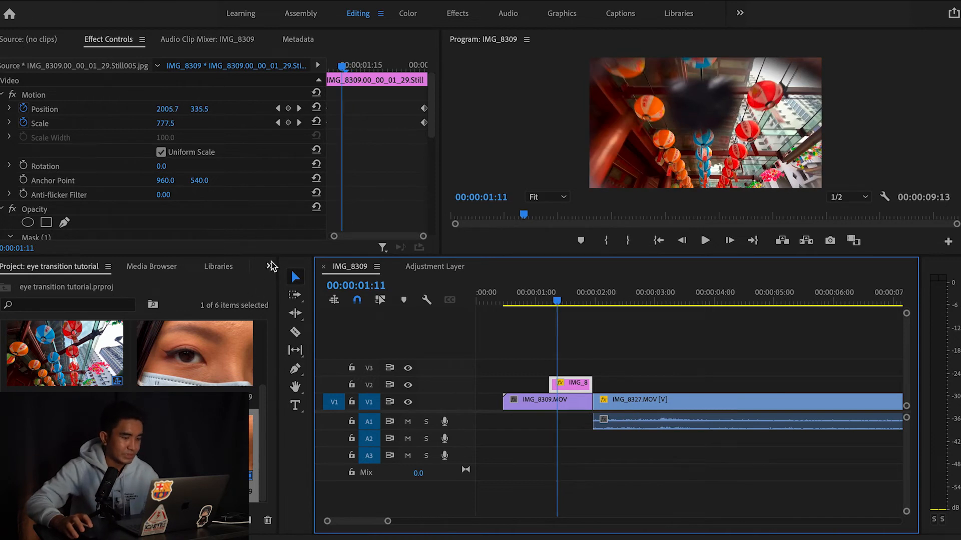
Search the Effects panel for 'dire' and apply Directional Blur to the V2 eye still
left_click(271, 266)
left_click(297, 342)
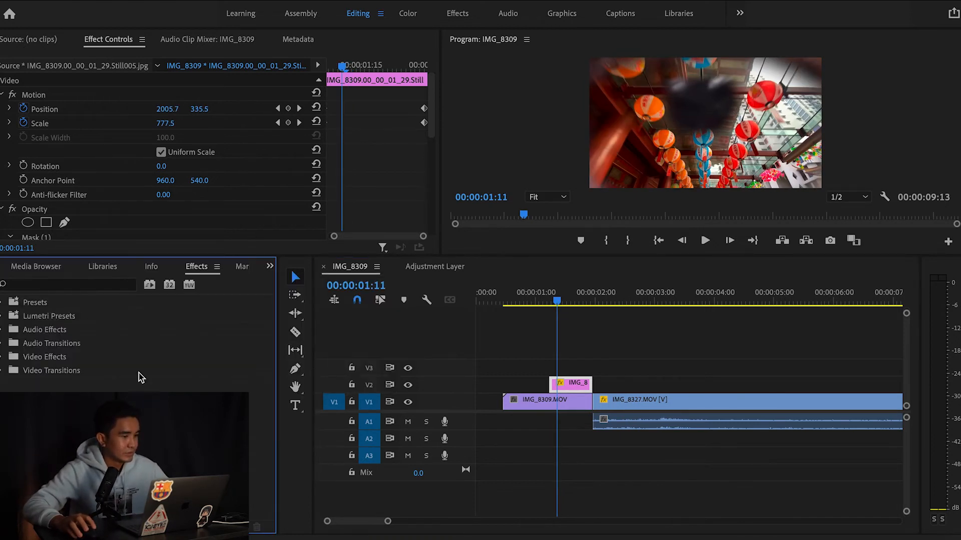
left_click(68, 286)
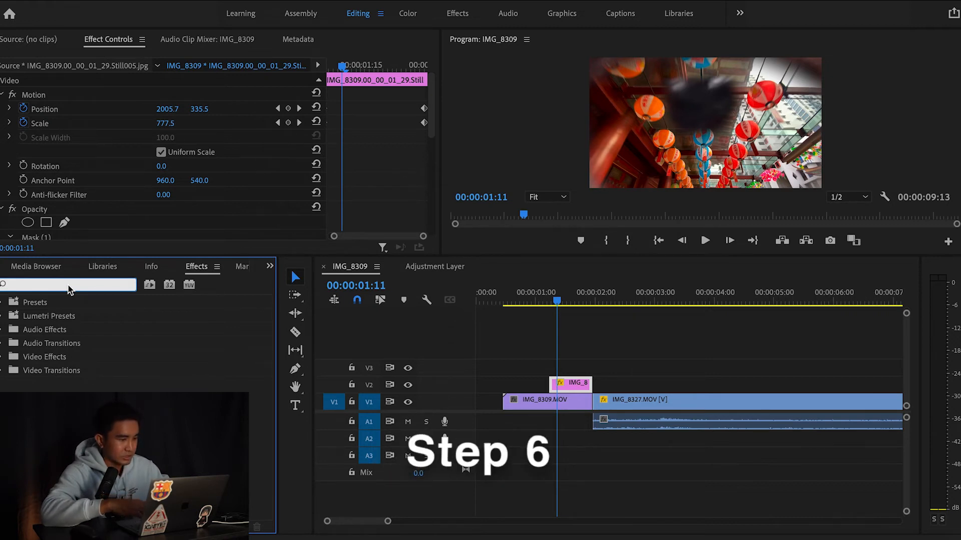
type("dire")
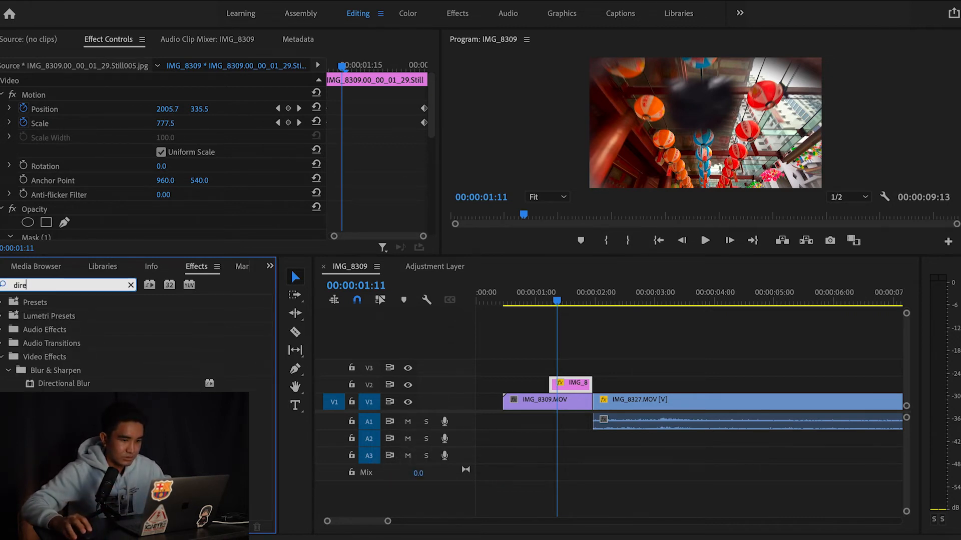
left_click_drag(106, 382, 574, 384)
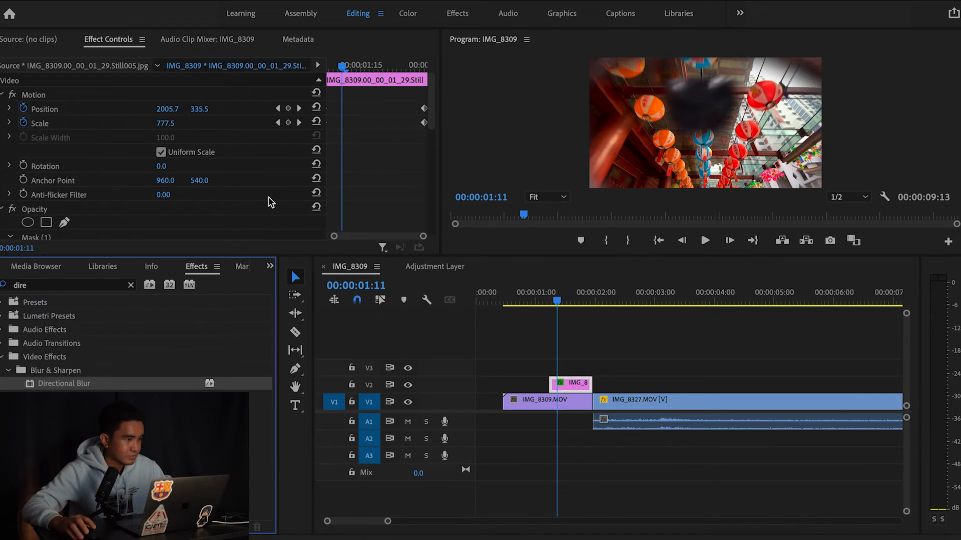
Set the blur Direction to 0° and add a starting Blur Length keyframe of 0
scroll(268, 197, "down", 10)
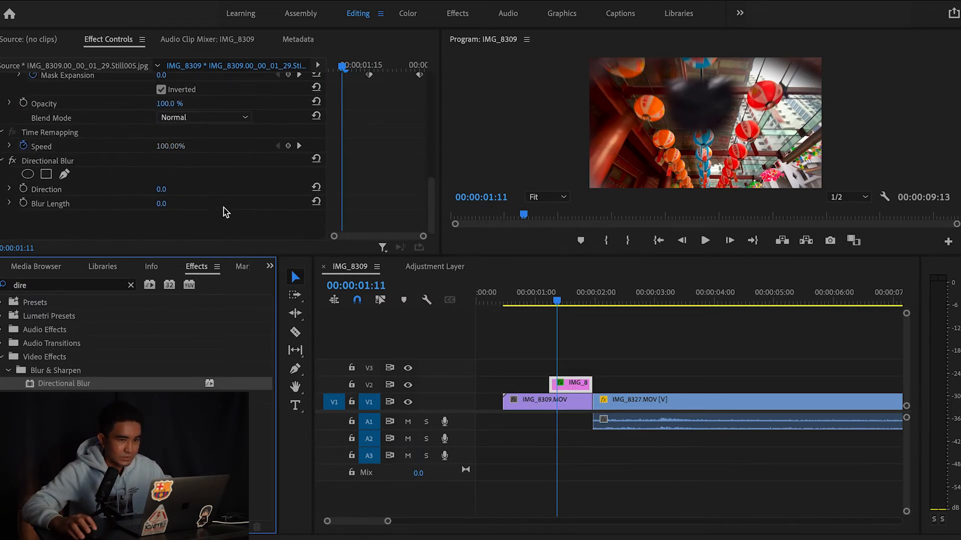
left_click_drag(162, 190, 199, 190)
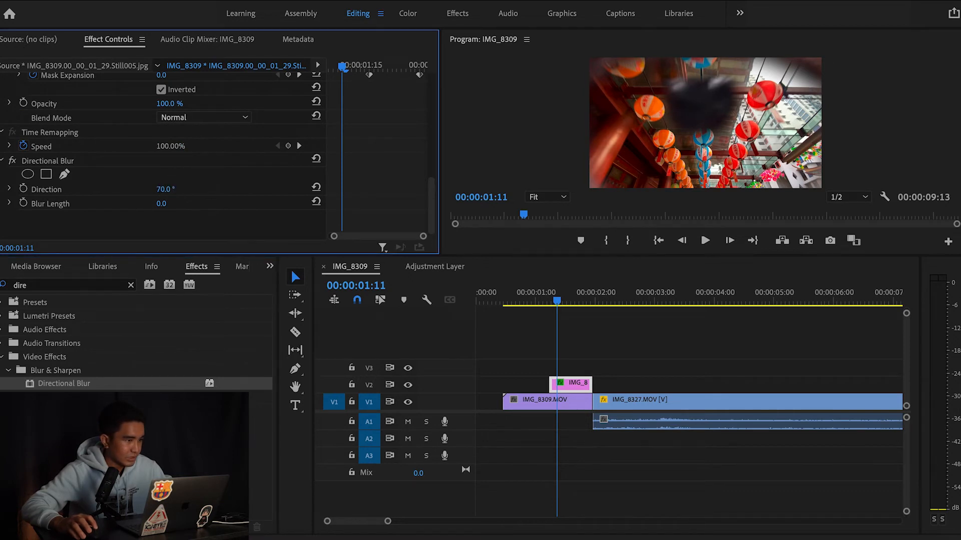
left_click(163, 190)
key("Return")
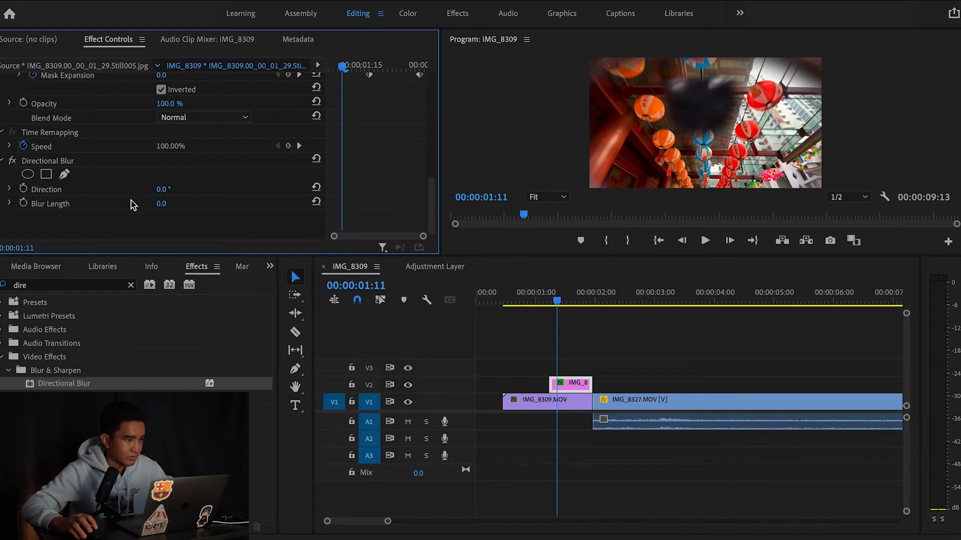
left_click(24, 203)
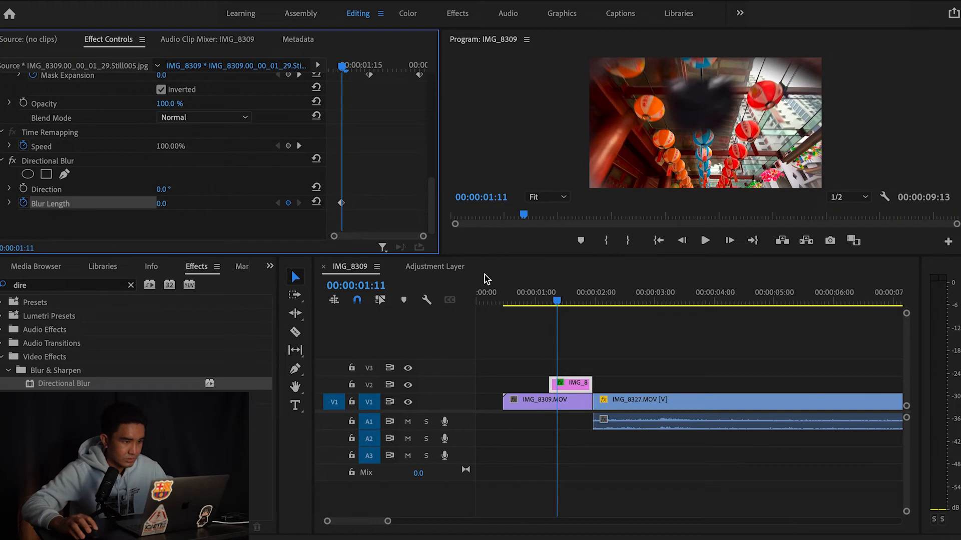
left_click_drag(340, 204, 329, 205)
Keyframe a stronger Blur Length of 7.0 at 00:00:01:17 and preview the transition
left_click_drag(343, 65, 337, 112)
mouse_move(165, 204)
left_mouse_down()
mouse_move(203, 204)
mouse_move(166, 204)
left_mouse_up()
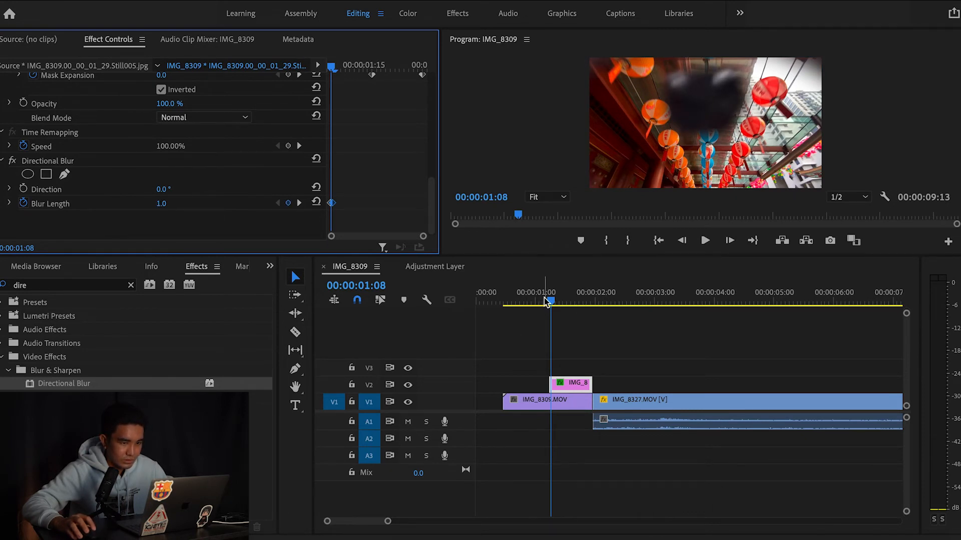
left_click(573, 301)
left_click_drag(582, 303, 595, 306)
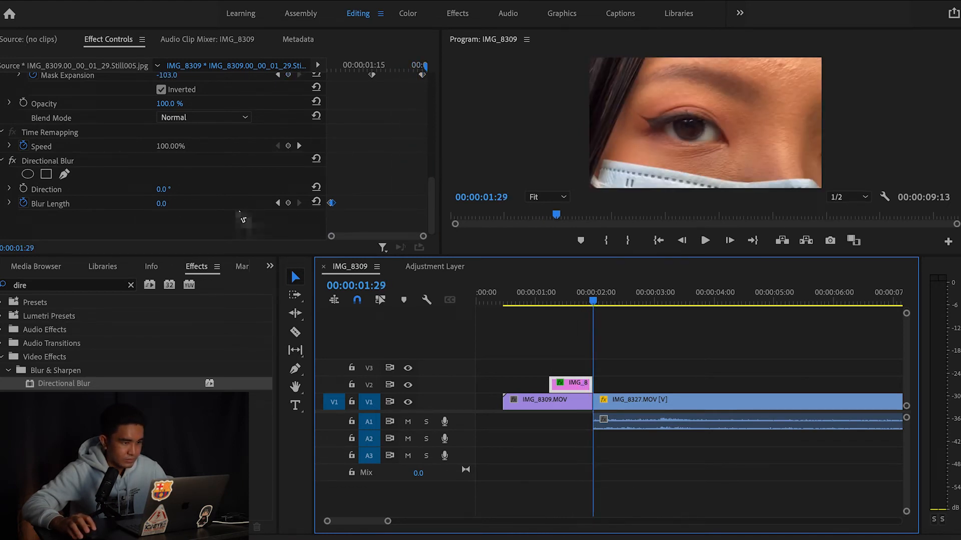
left_click_drag(594, 304, 575, 317)
left_click_drag(576, 316, 570, 314)
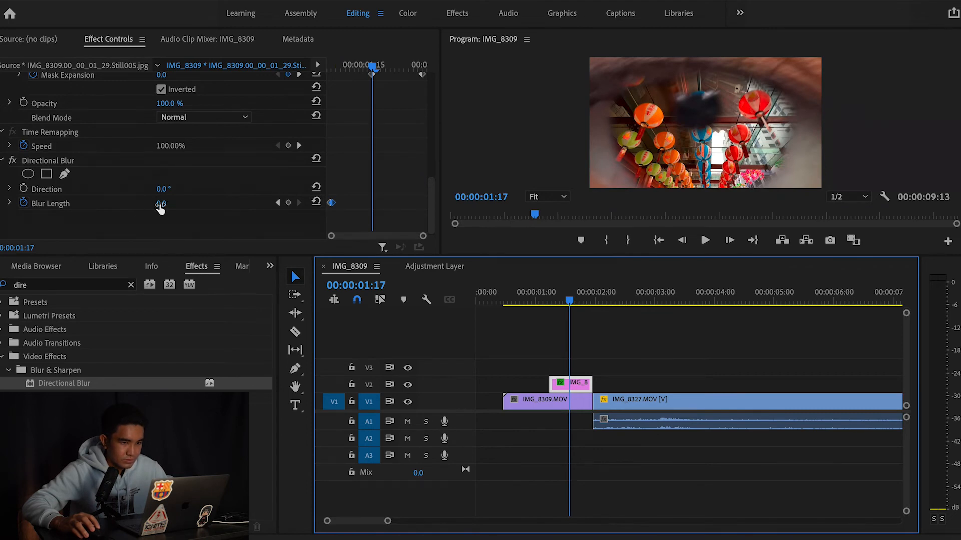
left_click_drag(161, 203, 177, 204)
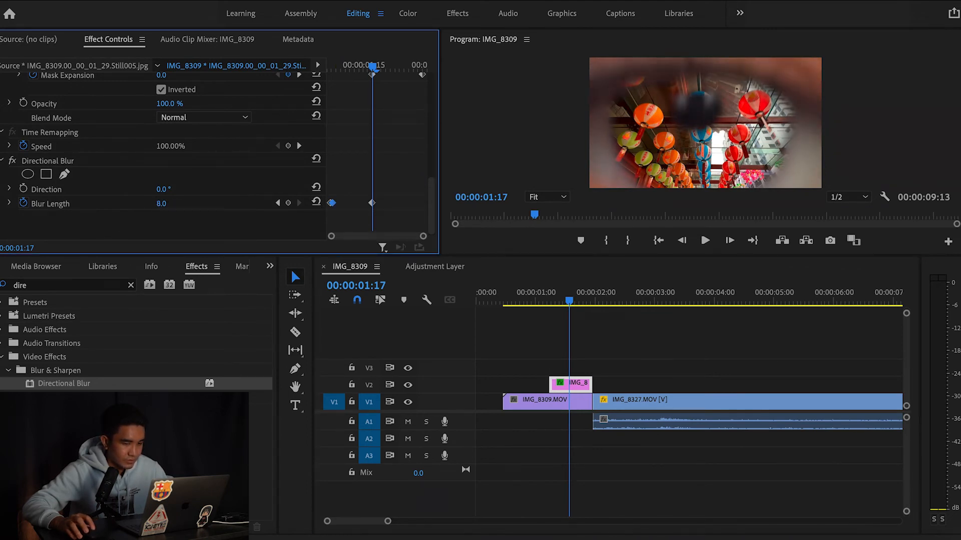
left_click_drag(569, 303, 531, 302)
Replay the lantern-to-eye zoom to check the Directional Blur, then return to where the blur begins
left_click(703, 241)
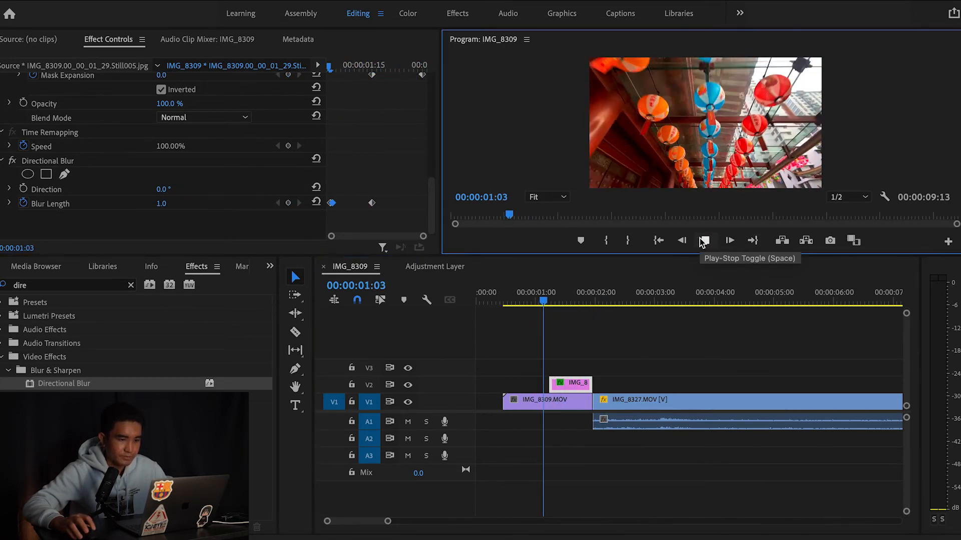
left_click_drag(633, 300, 496, 304)
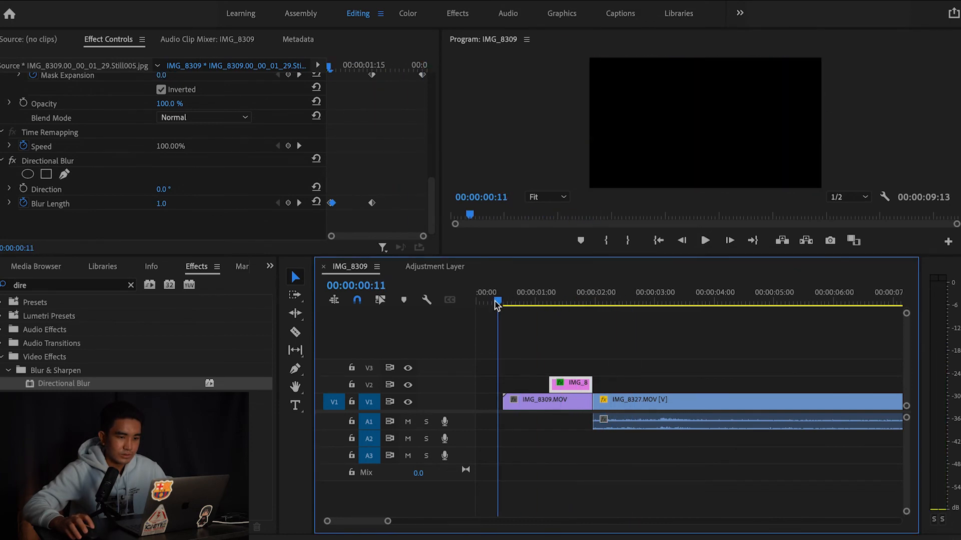
left_click(705, 239)
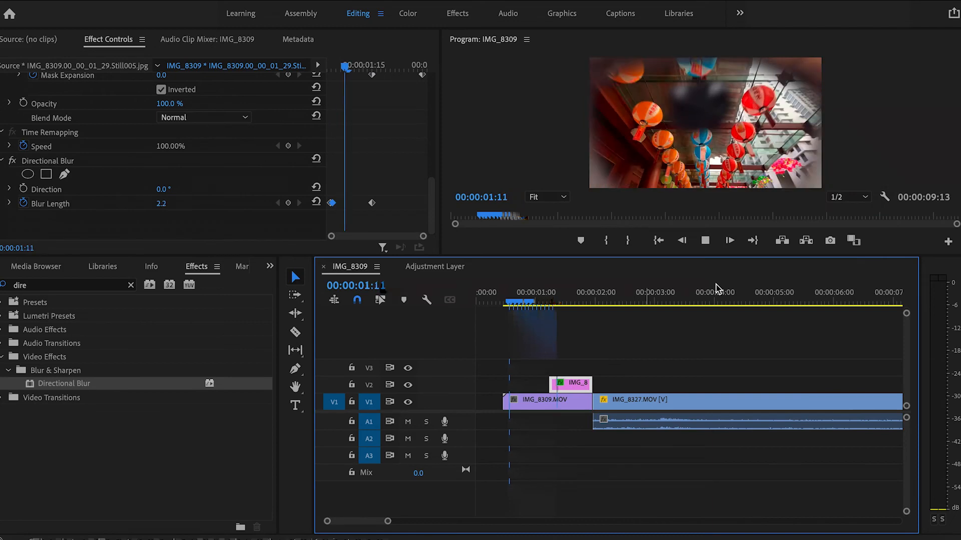
key("space")
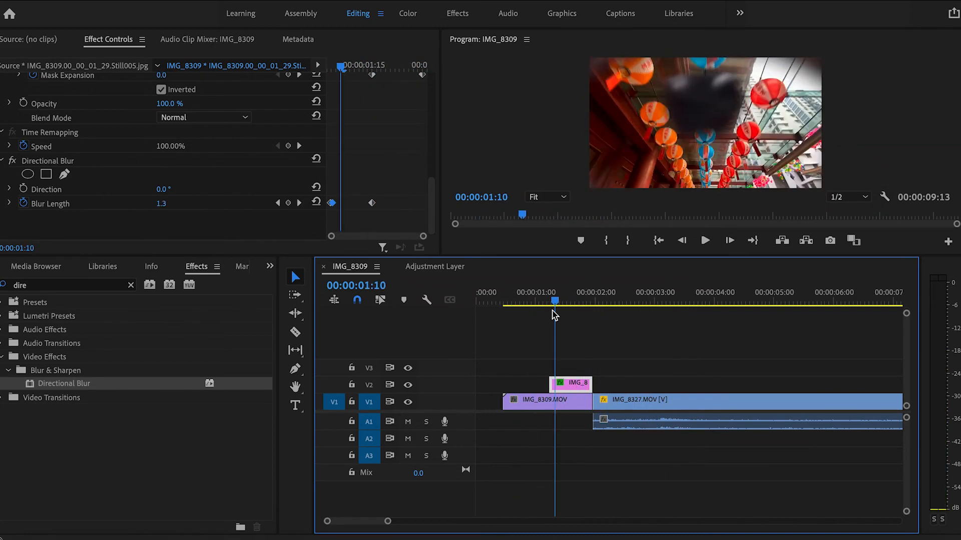
left_click_drag(553, 311, 548, 312)
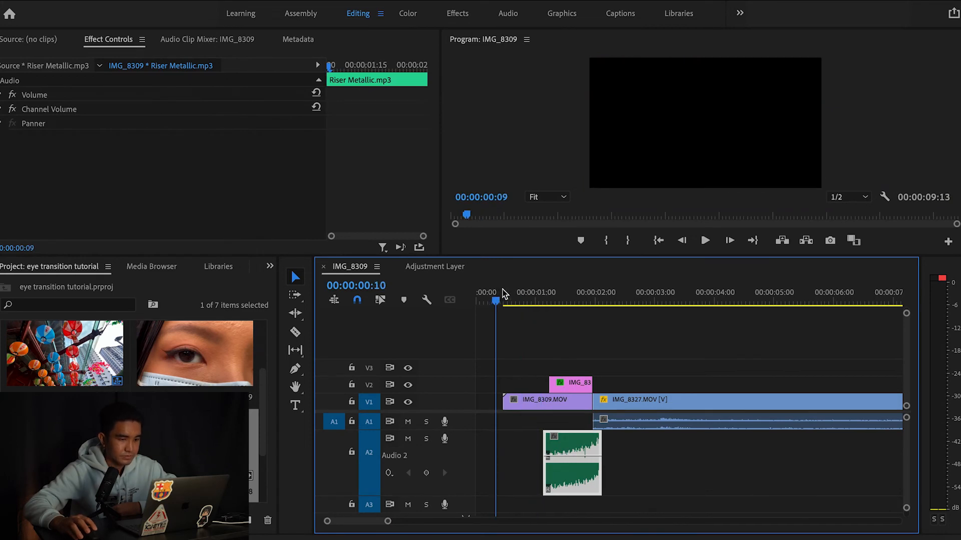
left_click(706, 240)
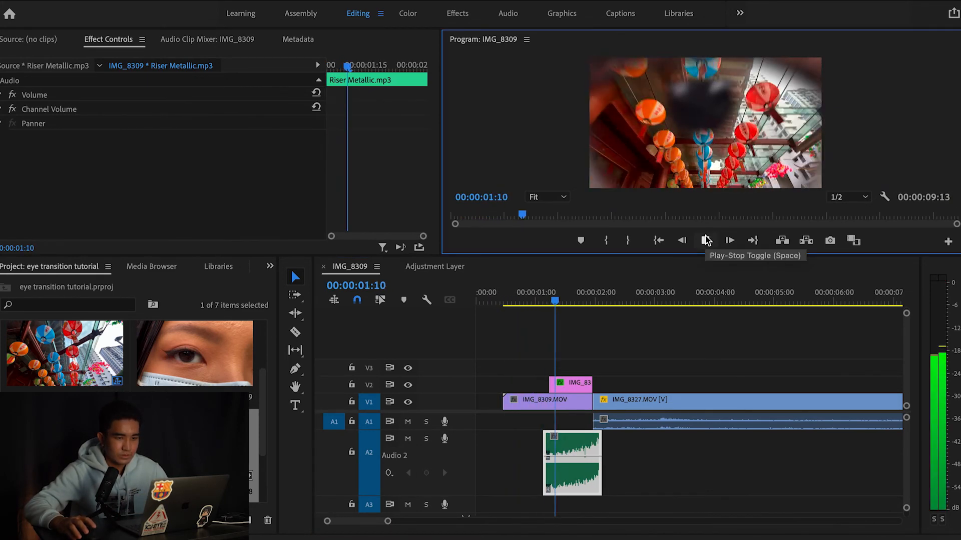
left_click_drag(608, 295, 553, 318)
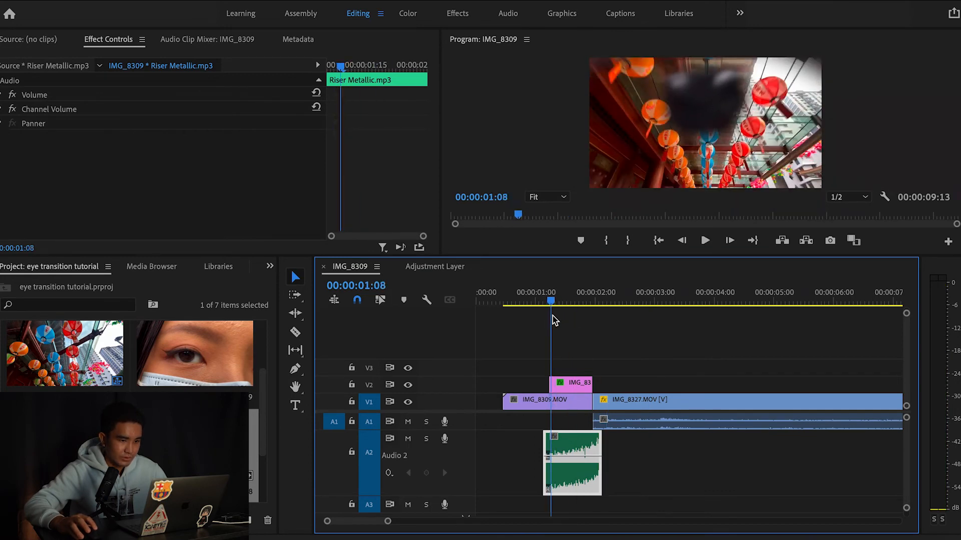
left_click(572, 384)
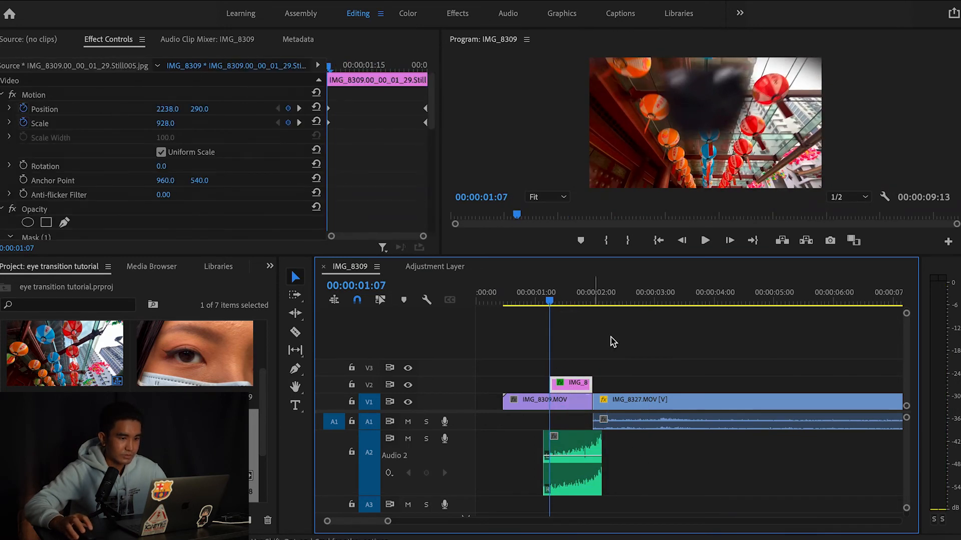
left_click_drag(549, 302, 503, 302)
key("space")
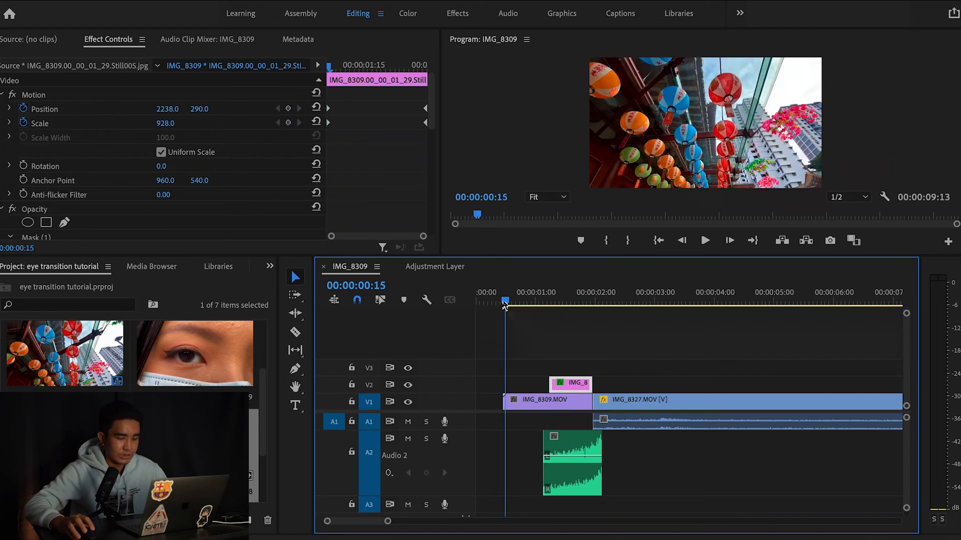